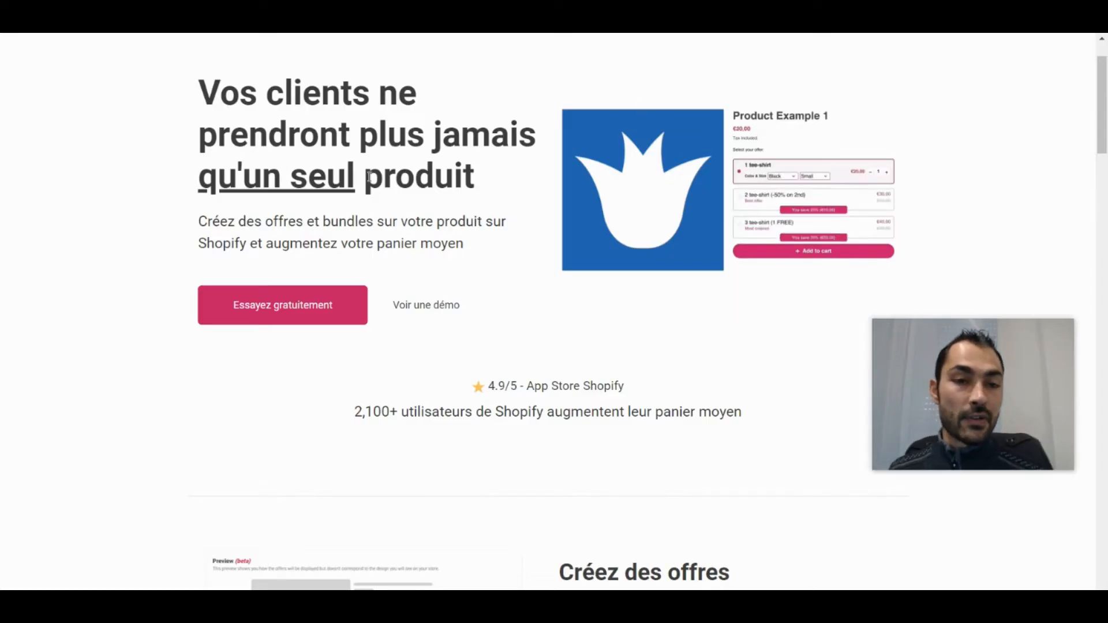
Examine the WideBundle homepage, including the Product Example 1 offers, the offer creation and design sections, and the reviews.
{"action": "scroll", "coordinate": [313, 191], "scroll_direction": "up", "scroll_amount": 1}
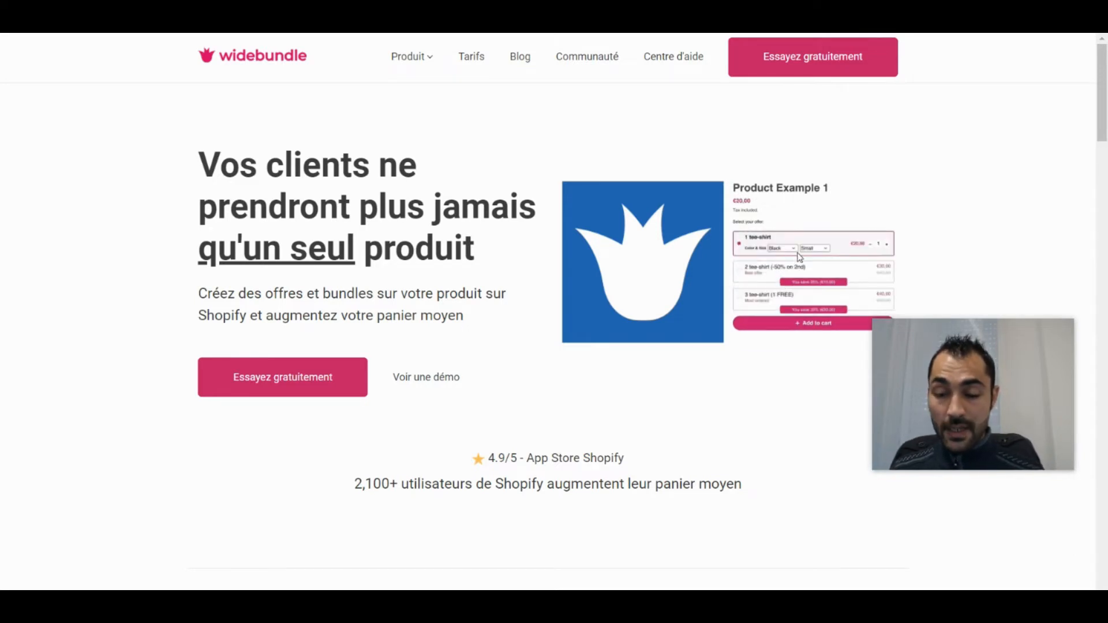
{"action": "left_click_drag", "start_coordinate": [973, 341], "coordinate": [981, 379]}
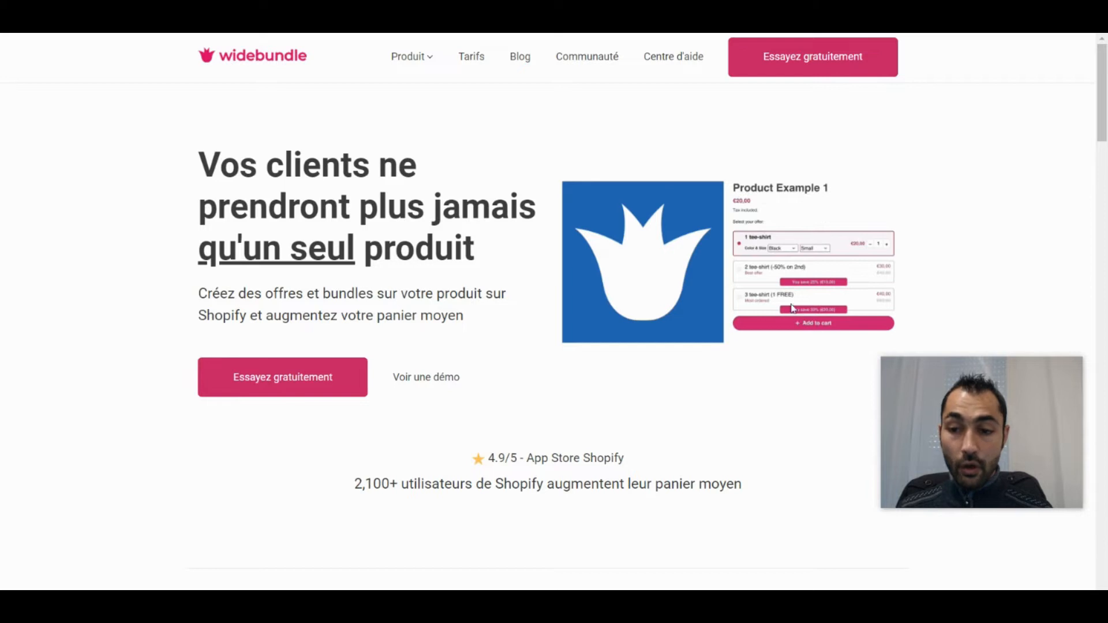
{"action": "scroll", "coordinate": [799, 320], "scroll_direction": "down", "scroll_amount": 15}
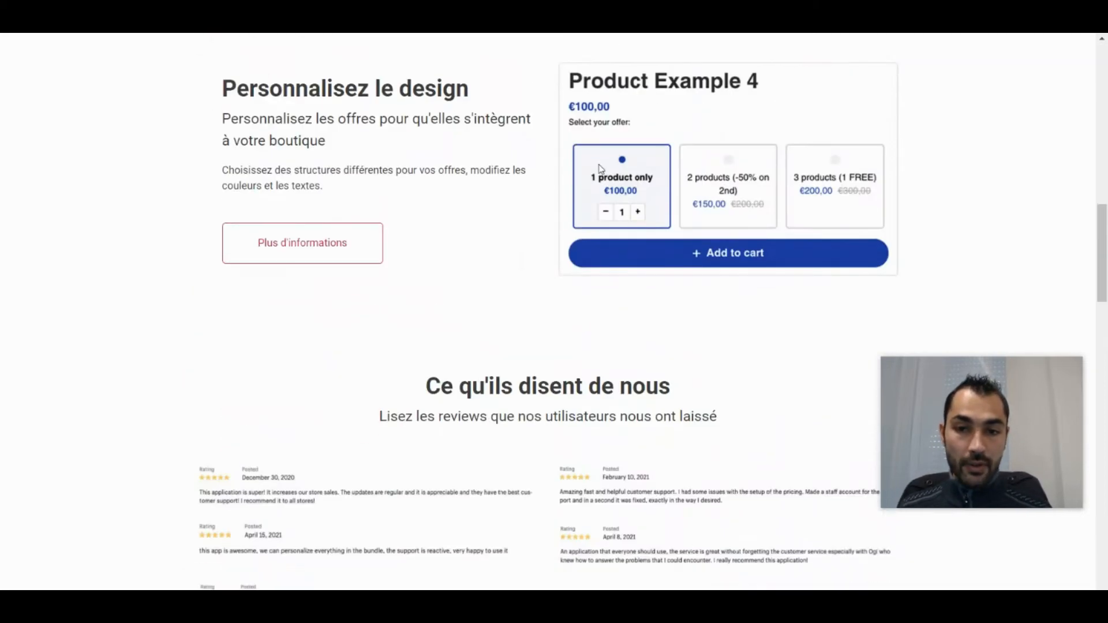
{"action": "scroll", "coordinate": [626, 192], "scroll_direction": "up", "scroll_amount": 1}
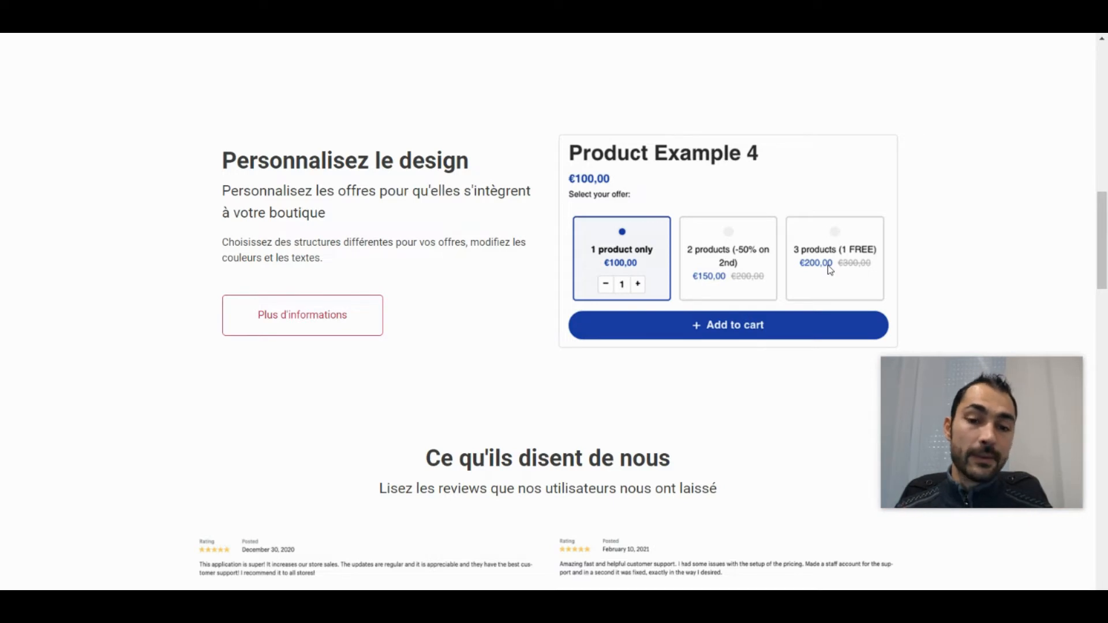
{"action": "scroll", "coordinate": [626, 352], "scroll_direction": "down", "scroll_amount": 5}
{"action": "scroll", "coordinate": [629, 361], "scroll_direction": "up", "scroll_amount": 11}
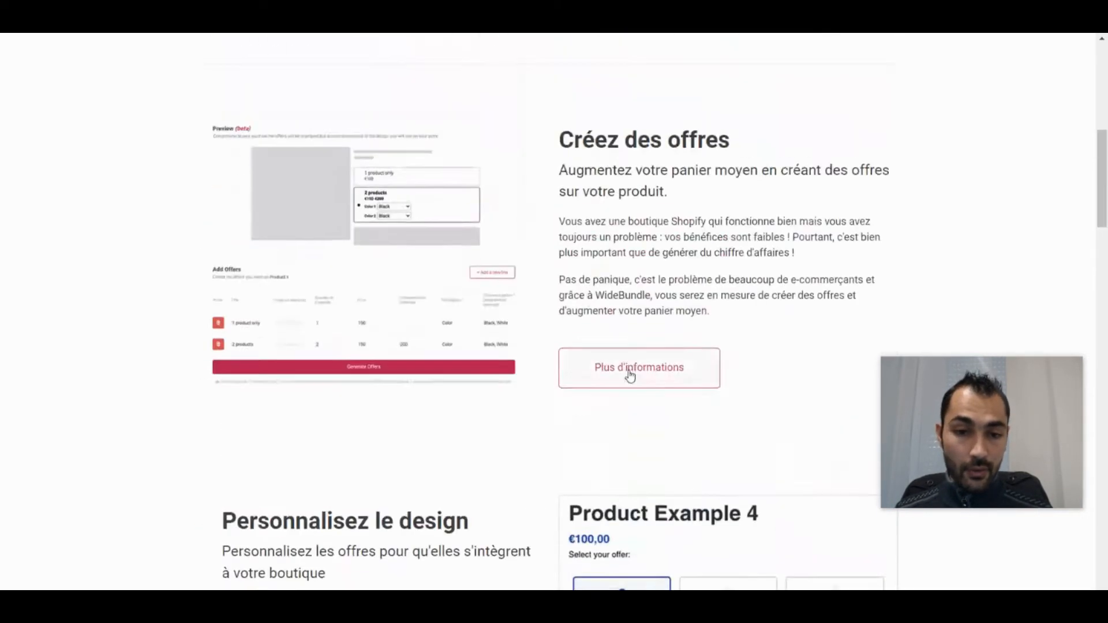
{"action": "scroll", "coordinate": [639, 357], "scroll_direction": "down", "scroll_amount": 19}
{"action": "scroll", "coordinate": [641, 357], "scroll_direction": "up", "scroll_amount": 12}
{"action": "scroll", "coordinate": [641, 357], "scroll_direction": "up", "scroll_amount": 8}
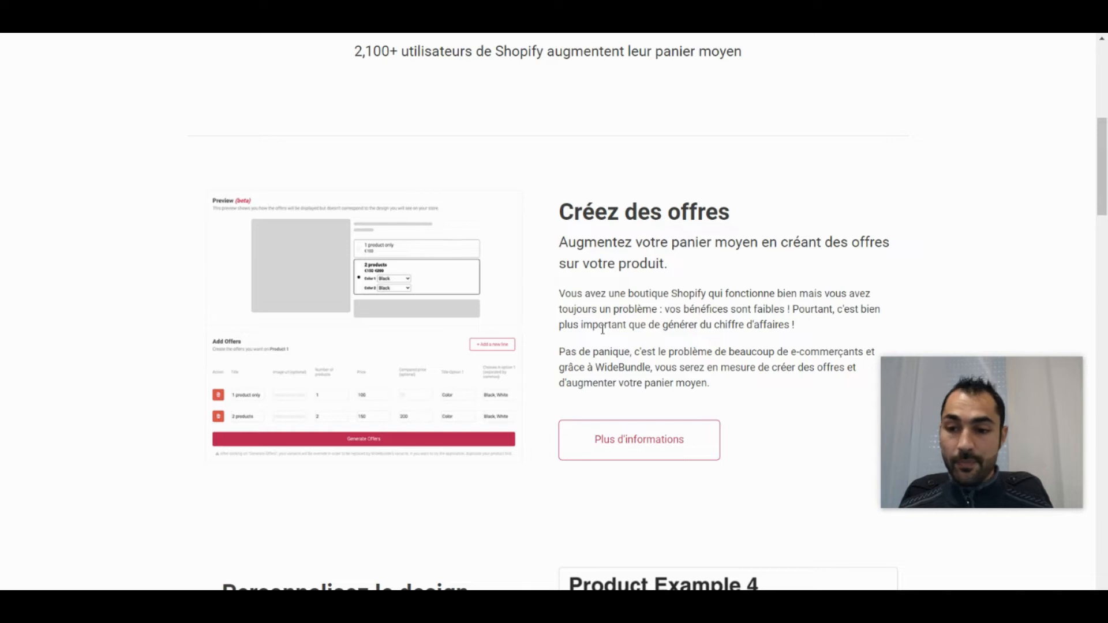
{"action": "scroll", "coordinate": [692, 253], "scroll_direction": "up", "scroll_amount": 8}
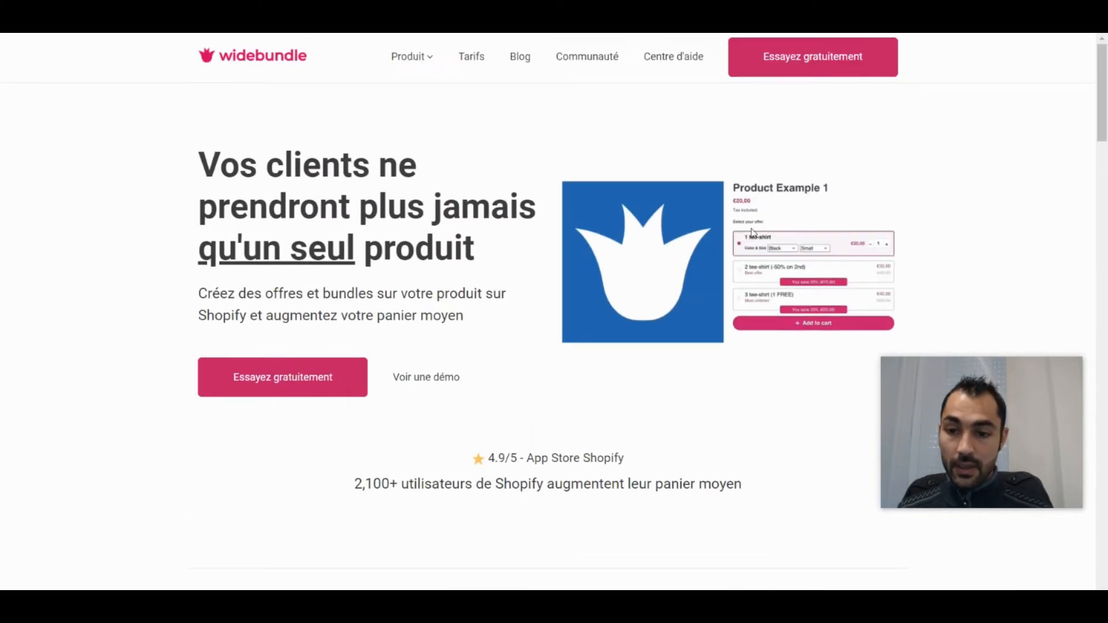
{"action": "scroll", "coordinate": [761, 262], "scroll_direction": "down", "scroll_amount": 4}
{"action": "scroll", "coordinate": [762, 263], "scroll_direction": "down", "scroll_amount": 4}
{"action": "scroll", "coordinate": [754, 323], "scroll_direction": "up", "scroll_amount": 7}
{"action": "scroll", "coordinate": [721, 323], "scroll_direction": "down", "scroll_amount": 15}
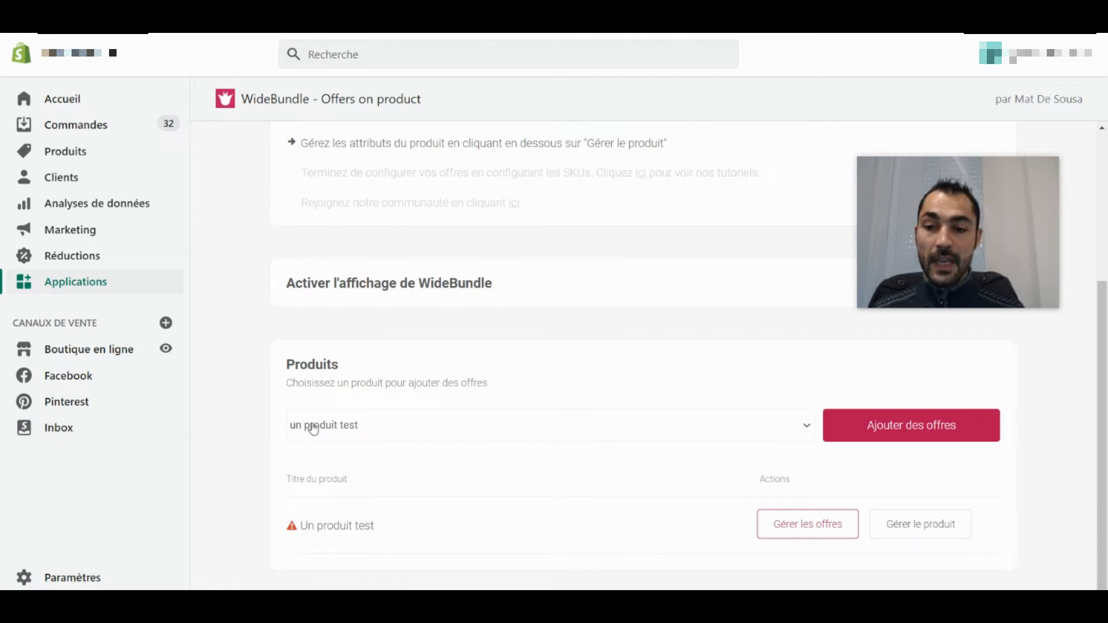
Start adding offers to "un produit test" using Méthode 1, the variant generator.
{"action": "left_click", "coordinate": [901, 430]}
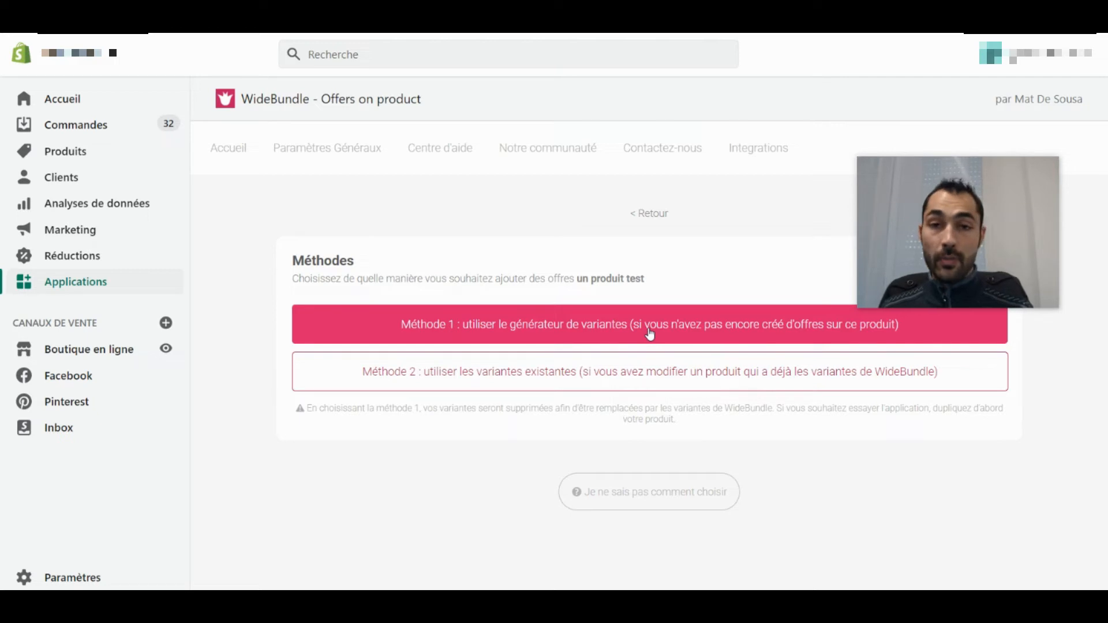
{"action": "left_click", "coordinate": [570, 329]}
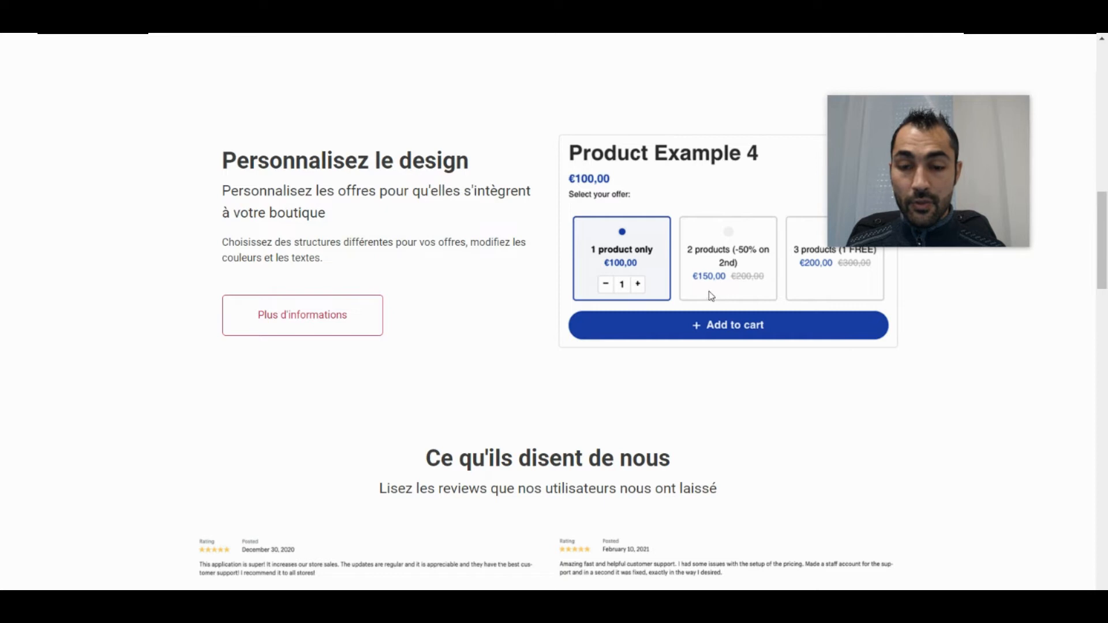
{"action": "left_click_drag", "start_coordinate": [909, 113], "coordinate": [931, 383]}
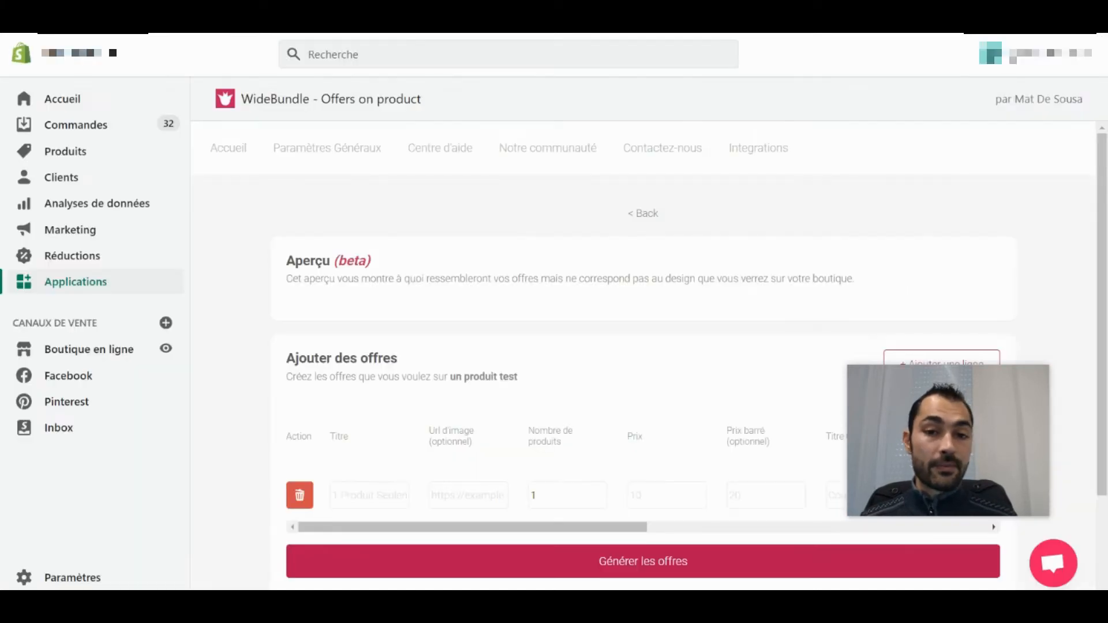
Title the first offer "1 produit seulement".
{"action": "scroll", "coordinate": [394, 399], "scroll_direction": "down", "scroll_amount": 2}
{"action": "left_click", "coordinate": [374, 368]}
{"action": "type", "text": "1 prod"}
{"action": "type", "text": "uit seuleme"}
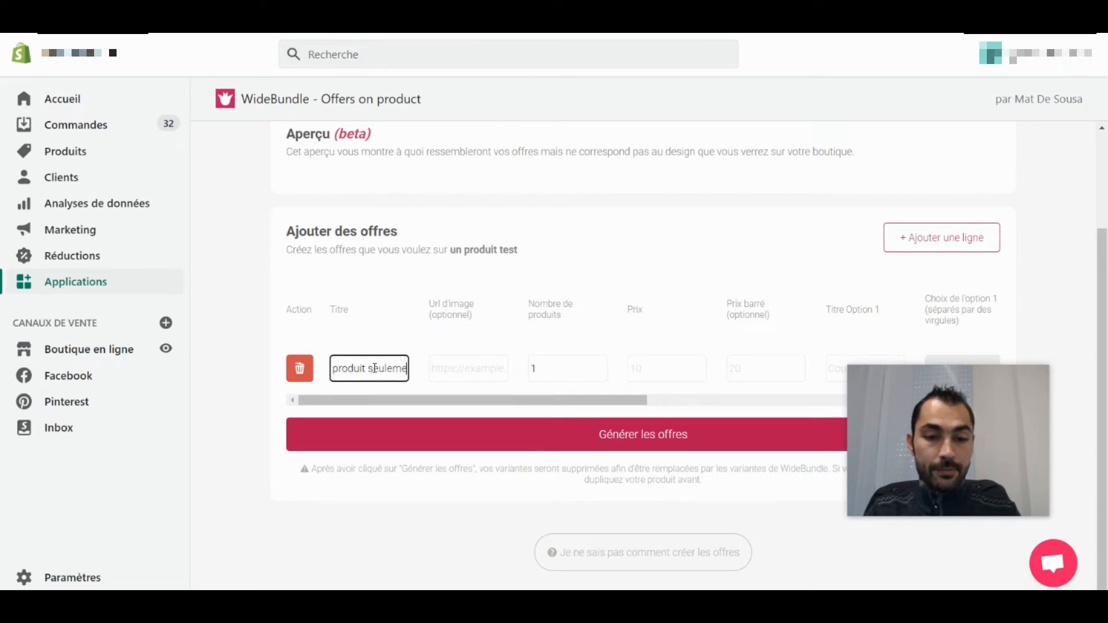
{"action": "type", "text": "nt"}
{"action": "key", "text": "Tab"}
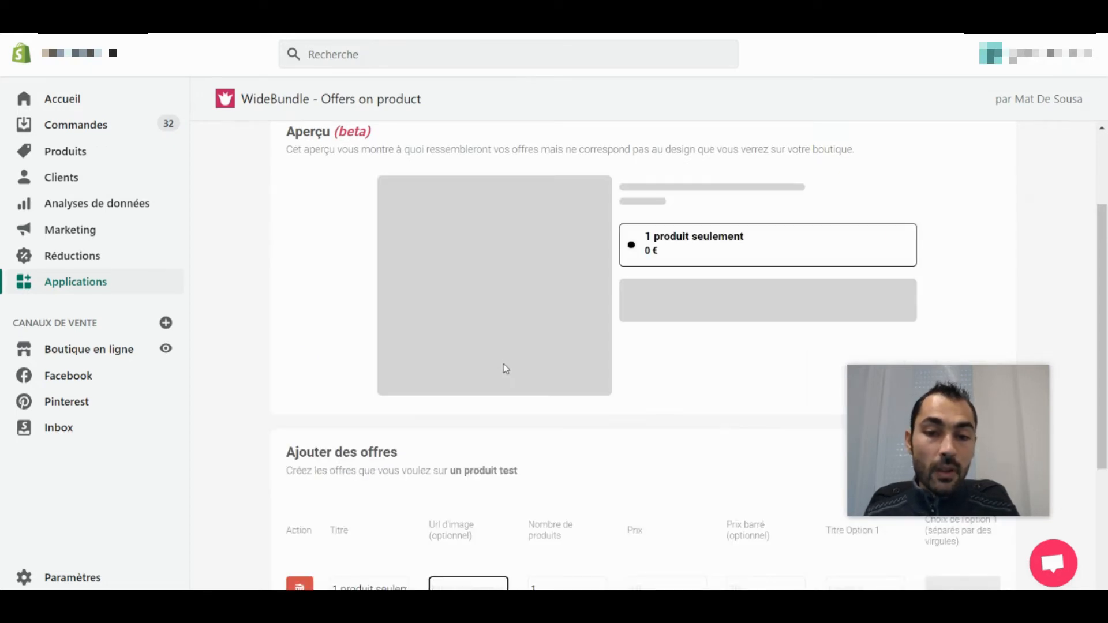
Check the first offer in the preview and set its price to 100.
{"action": "scroll", "coordinate": [458, 402], "scroll_direction": "down", "scroll_amount": 4}
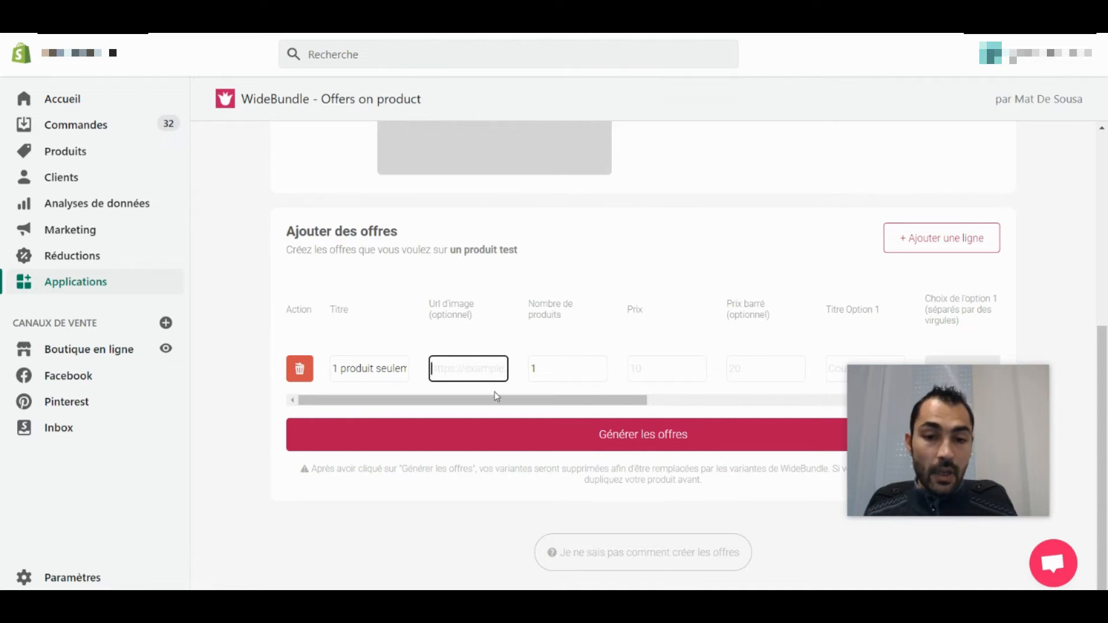
{"action": "scroll", "coordinate": [496, 396], "scroll_direction": "up", "scroll_amount": 5}
{"action": "scroll", "coordinate": [524, 487], "scroll_direction": "down", "scroll_amount": 4}
{"action": "scroll", "coordinate": [538, 480], "scroll_direction": "up", "scroll_amount": 4}
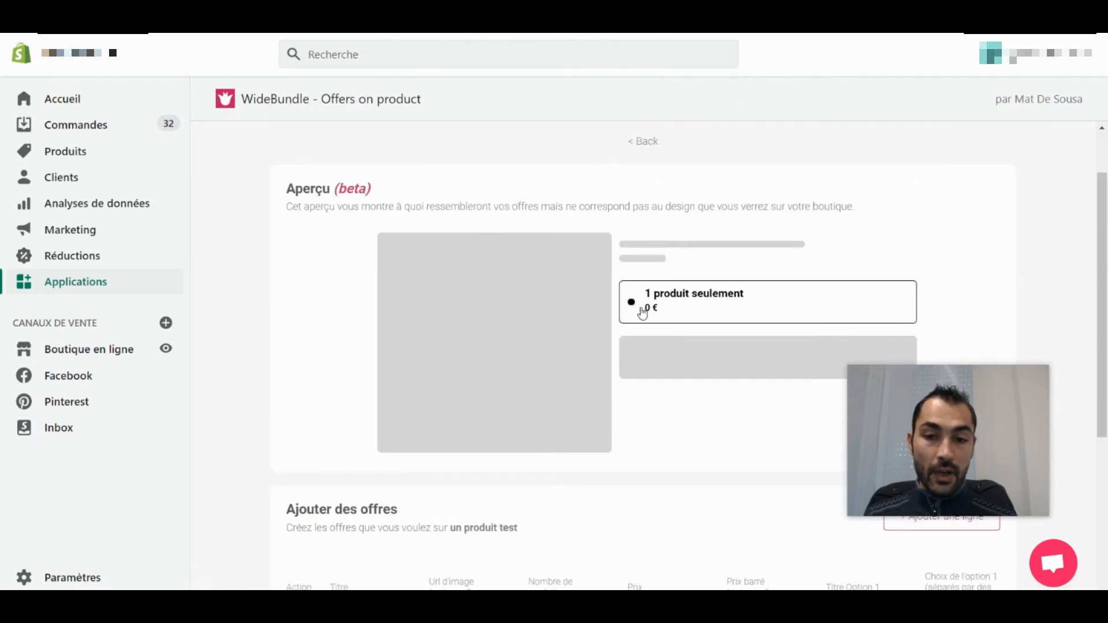
{"action": "scroll", "coordinate": [679, 388], "scroll_direction": "down", "scroll_amount": 1}
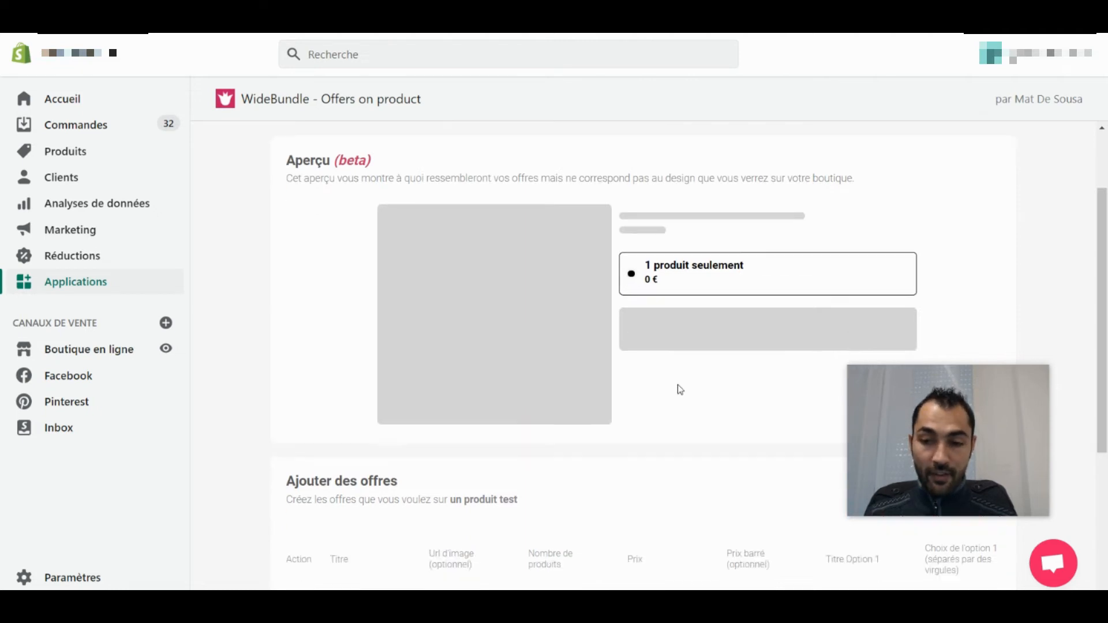
{"action": "scroll", "coordinate": [680, 388], "scroll_direction": "down", "scroll_amount": 4}
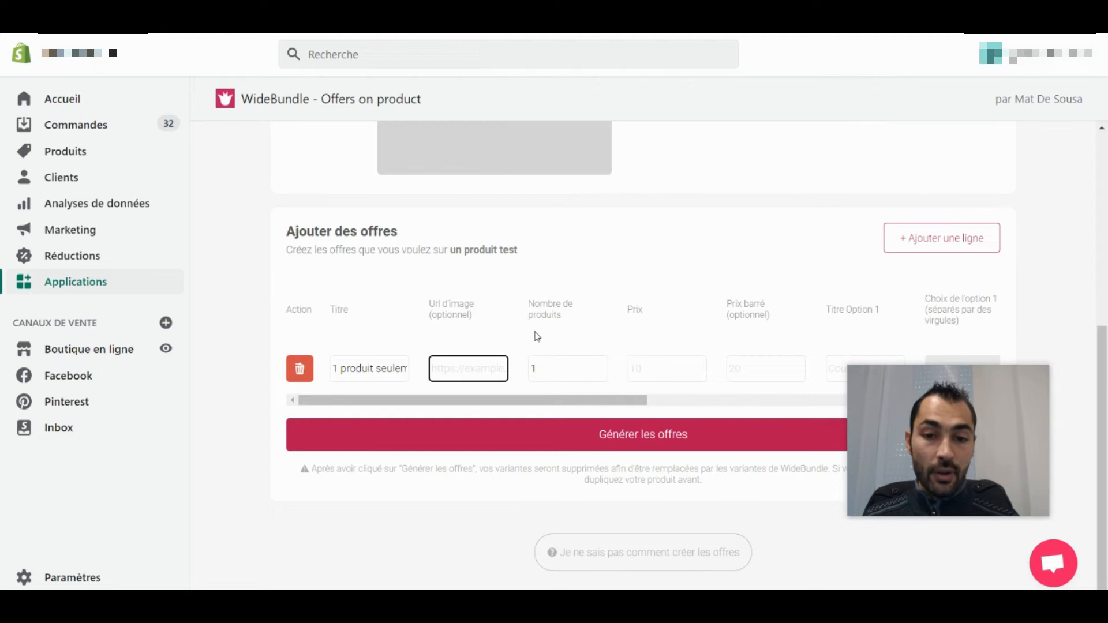
{"action": "left_click", "coordinate": [677, 368]}
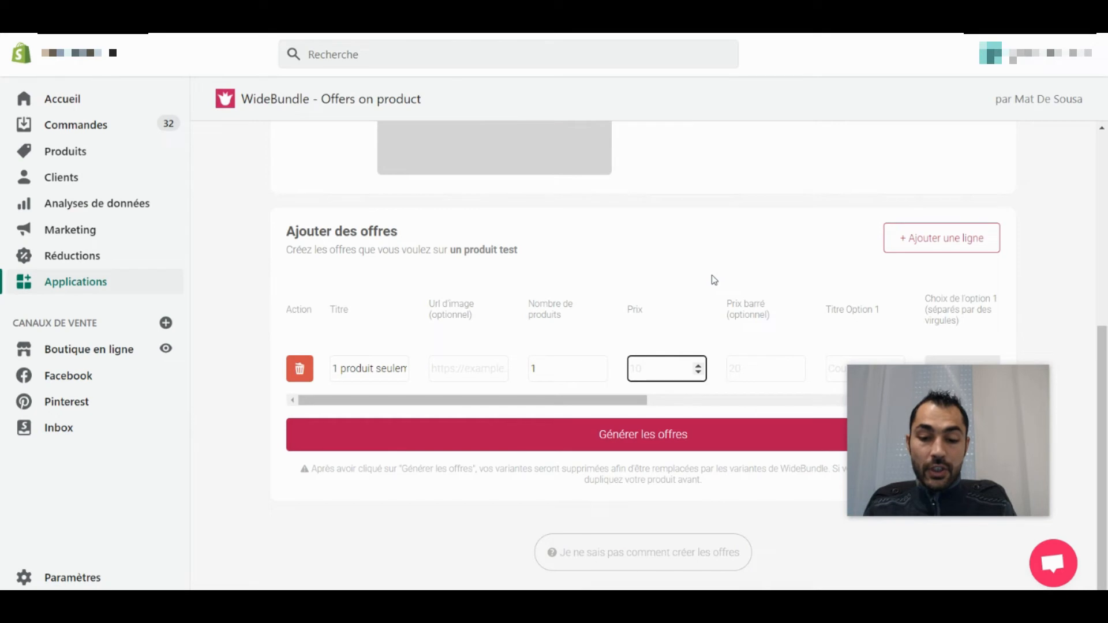
{"action": "type", "text": "100"}
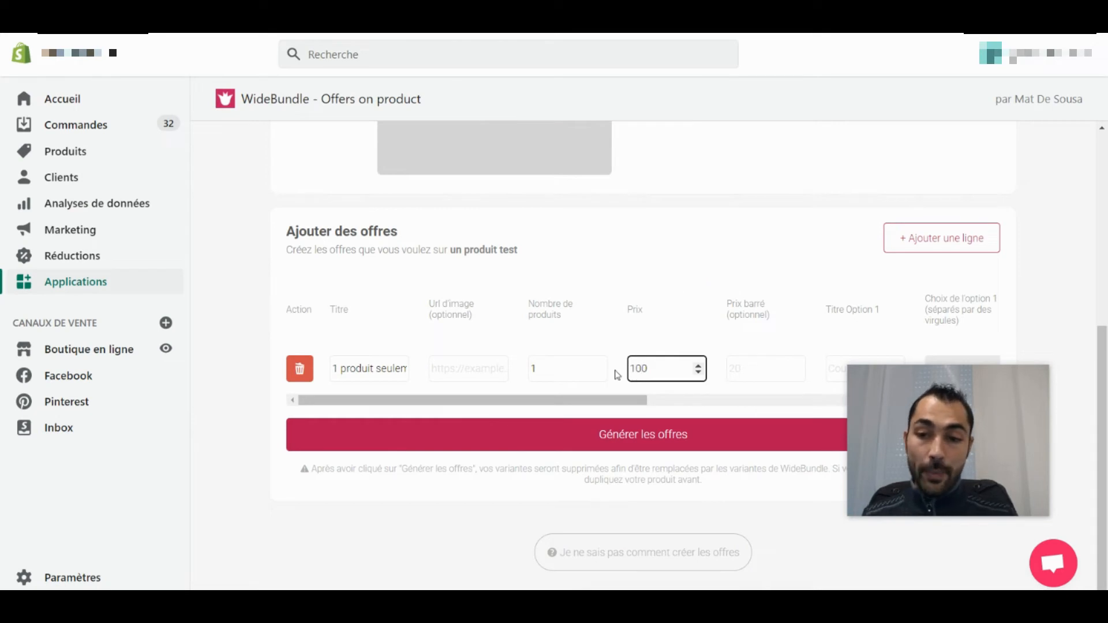
{"action": "left_click_drag", "start_coordinate": [940, 387], "coordinate": [675, 111]}
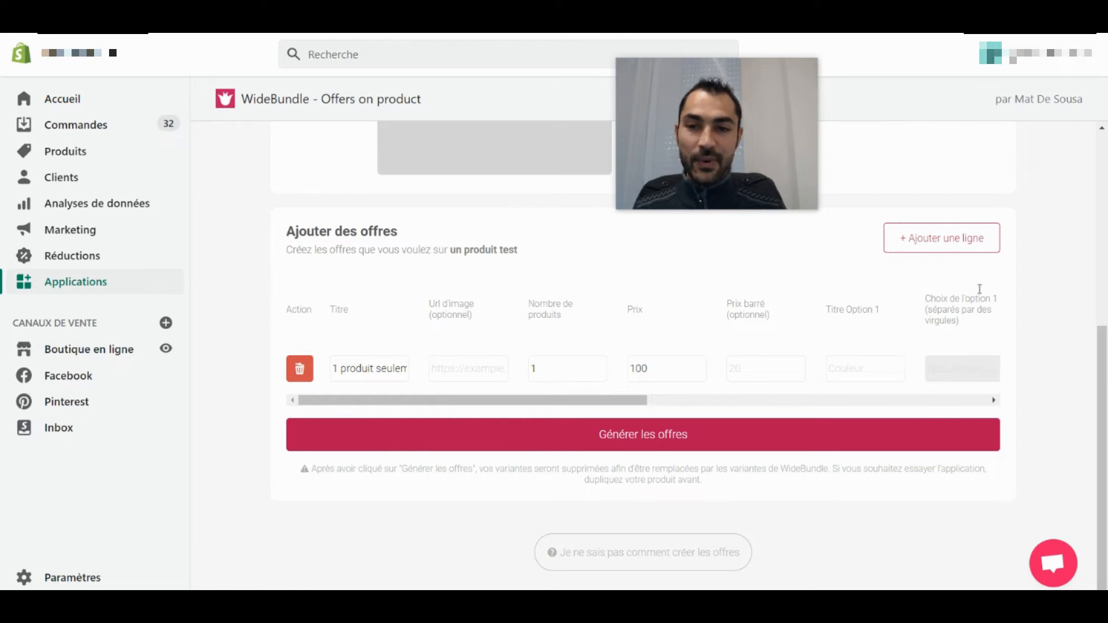
Add a second offer line titled "2 produits (-50% sur le deuxième)".
{"action": "left_click", "coordinate": [970, 239]}
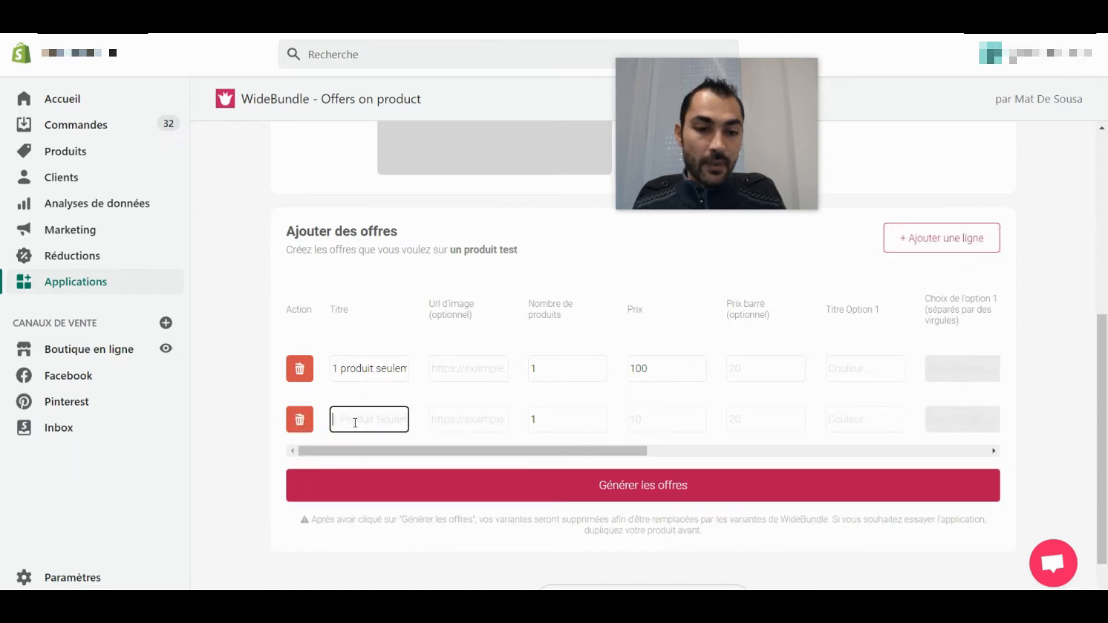
{"action": "left_click", "coordinate": [355, 420]}
{"action": "type", "text": "2 produits"}
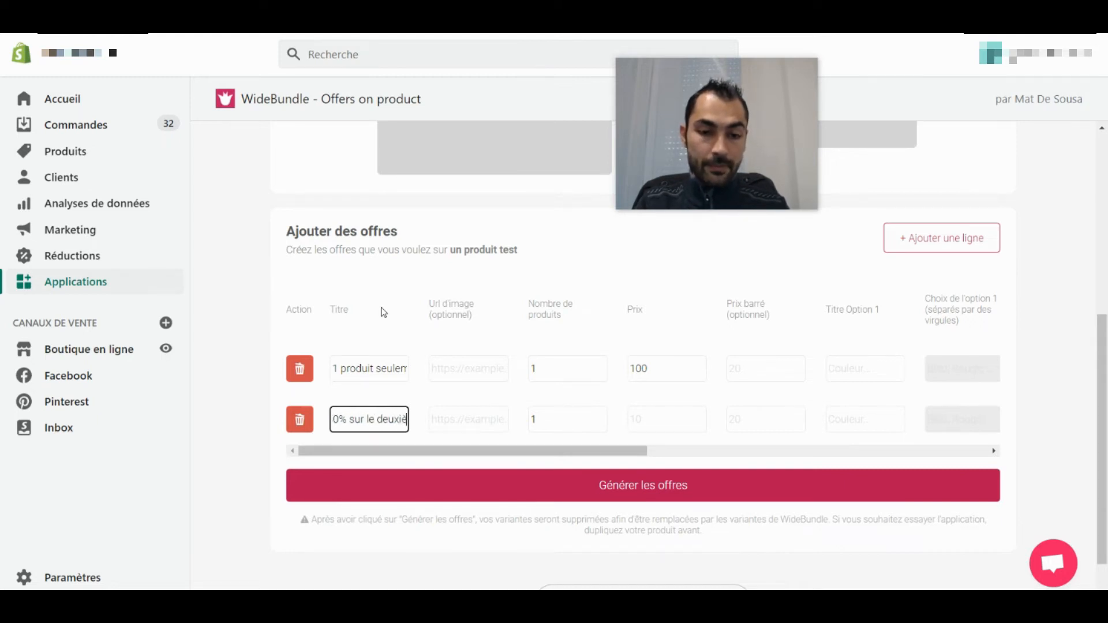
{"action": "key", "text": "Tab"}
Set the second offer's number of products to 2, its price to 150 and its crossed-out price to 200.
{"action": "key", "text": "Tab"}
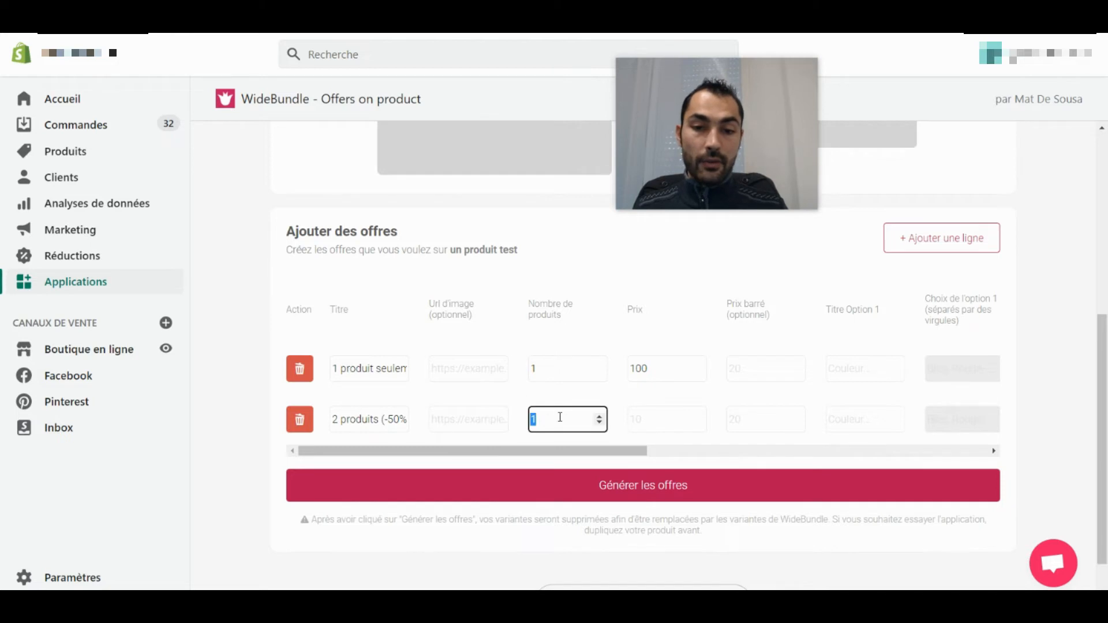
{"action": "left_click", "coordinate": [648, 418]}
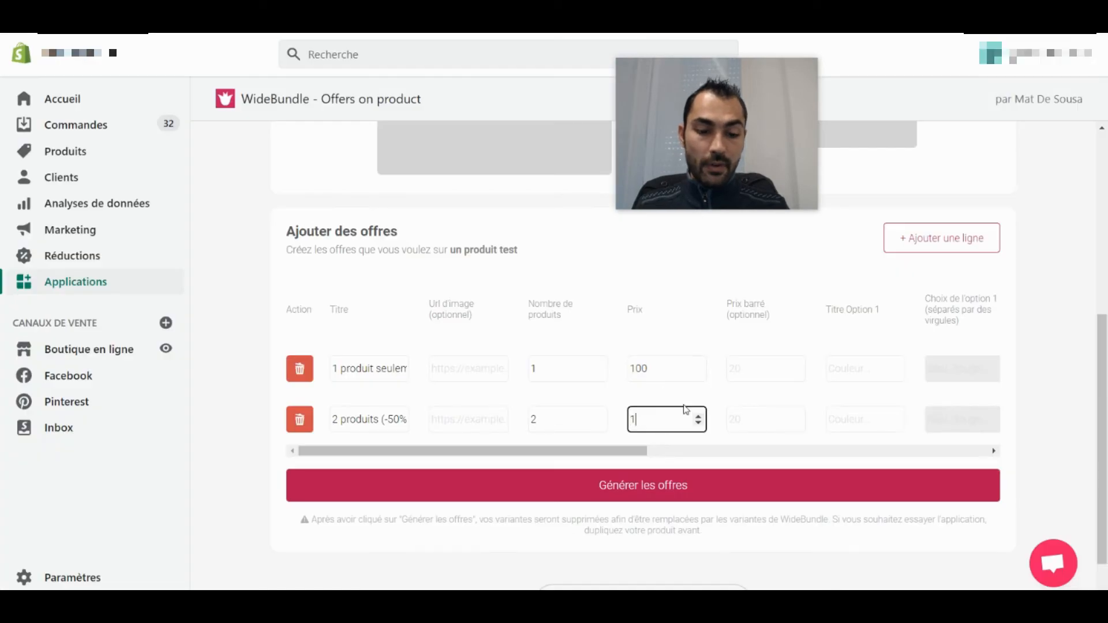
{"action": "type", "text": "150"}
{"action": "key", "text": "Tab"}
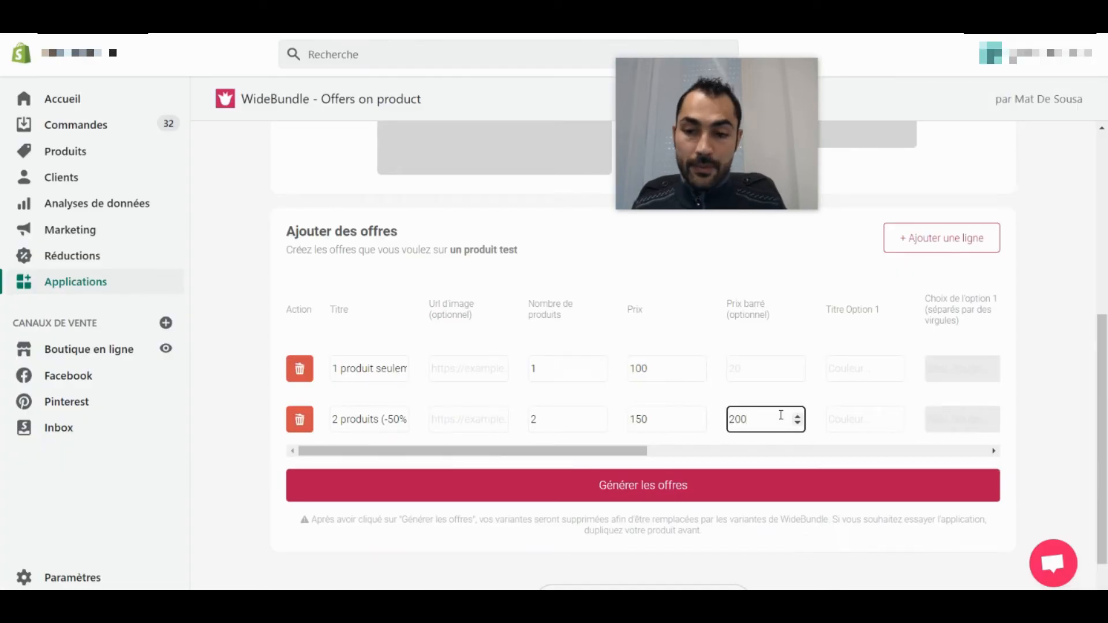
{"action": "type", "text": "200"}
{"action": "left_click", "coordinate": [1039, 426]}
Add a third offer line titled "3 produits (1 offertà".
{"action": "left_click", "coordinate": [941, 238]}
{"action": "left_click", "coordinate": [370, 471]}
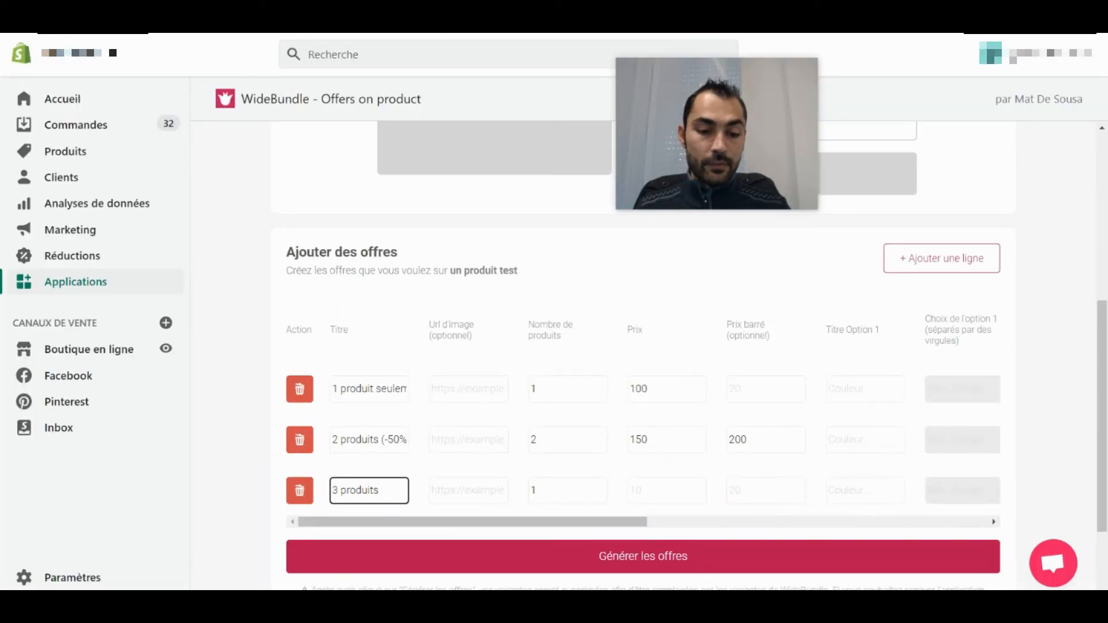
{"action": "type", "text": "(1 offert)"}
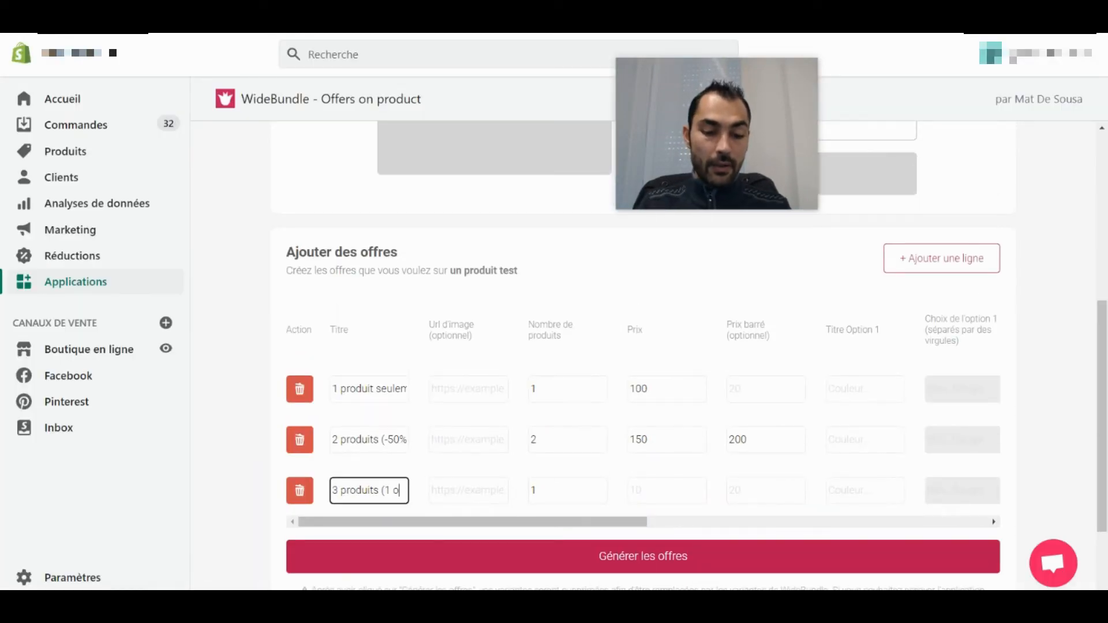
{"action": "key", "text": "Tab"}
Set the third offer's number of products to 3, its price to 200 and its crossed-out price to 300.
{"action": "key", "text": "Tab"}
{"action": "type", "text": "3"}
{"action": "key", "text": "Tab"}
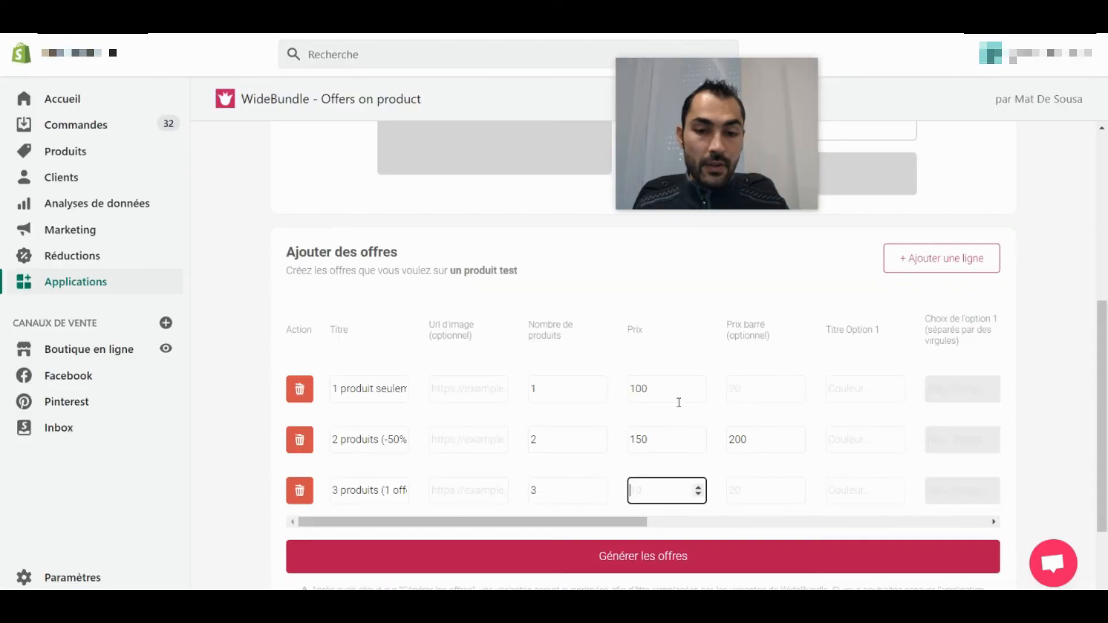
{"action": "type", "text": "200"}
{"action": "key", "text": "Tab"}
{"action": "type", "text": "300"}
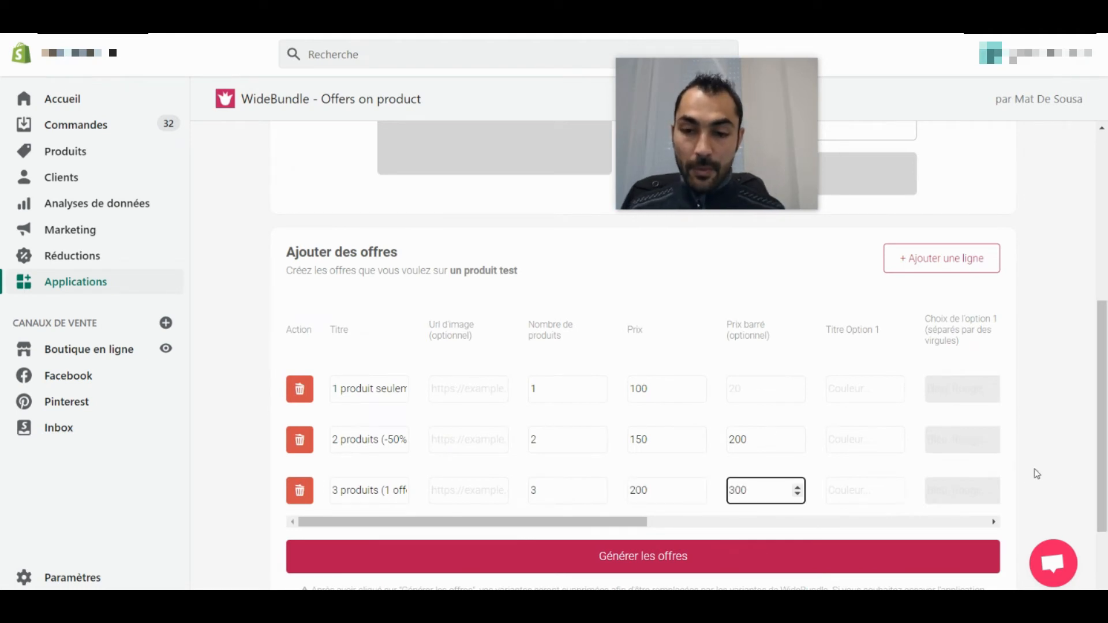
{"action": "left_click", "coordinate": [1053, 431]}
Review the three offers in the preview and correct the third offer's title to "3 produits (1 offert)".
{"action": "scroll", "coordinate": [1050, 428], "scroll_direction": "up", "scroll_amount": 6}
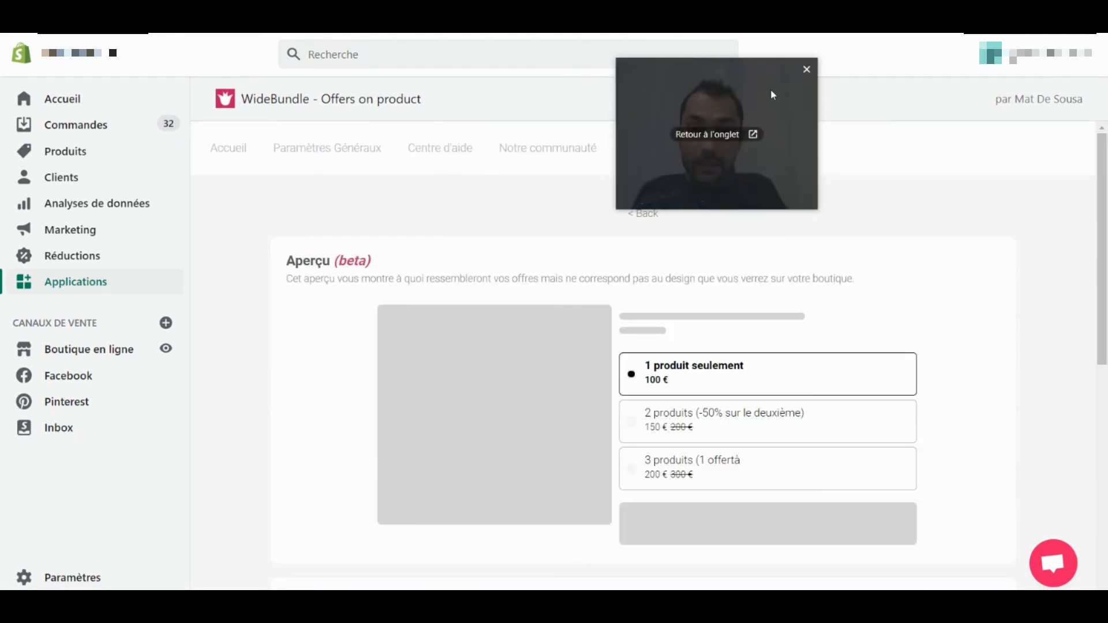
{"action": "left_click_drag", "start_coordinate": [771, 89], "coordinate": [468, 143]}
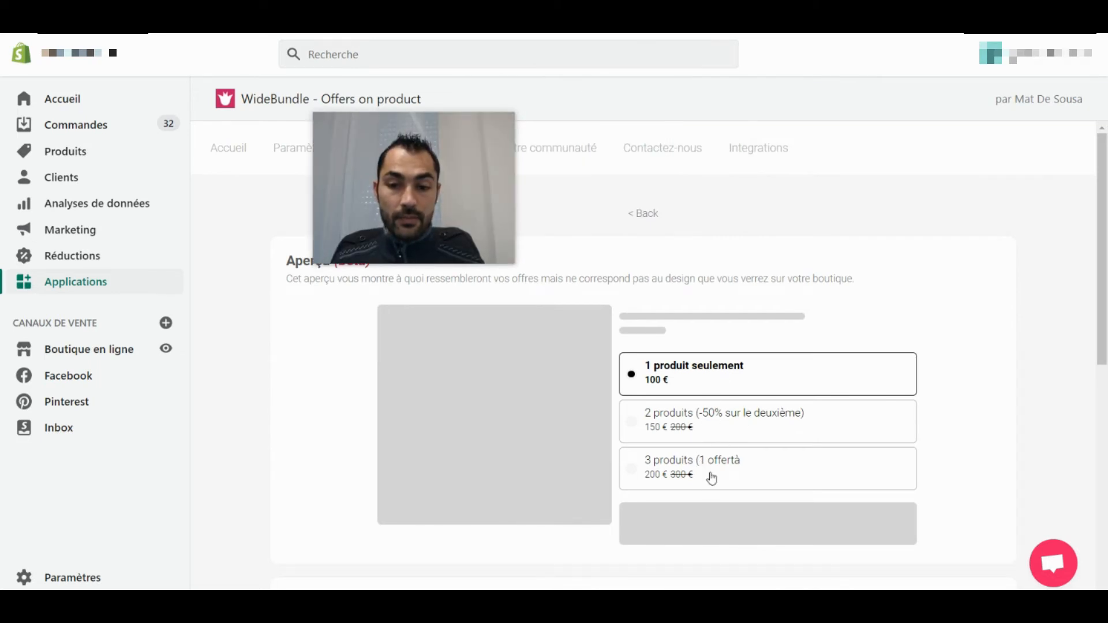
{"action": "scroll", "coordinate": [718, 479], "scroll_direction": "down", "scroll_amount": 7}
{"action": "left_click_drag", "start_coordinate": [394, 441], "coordinate": [448, 438]}
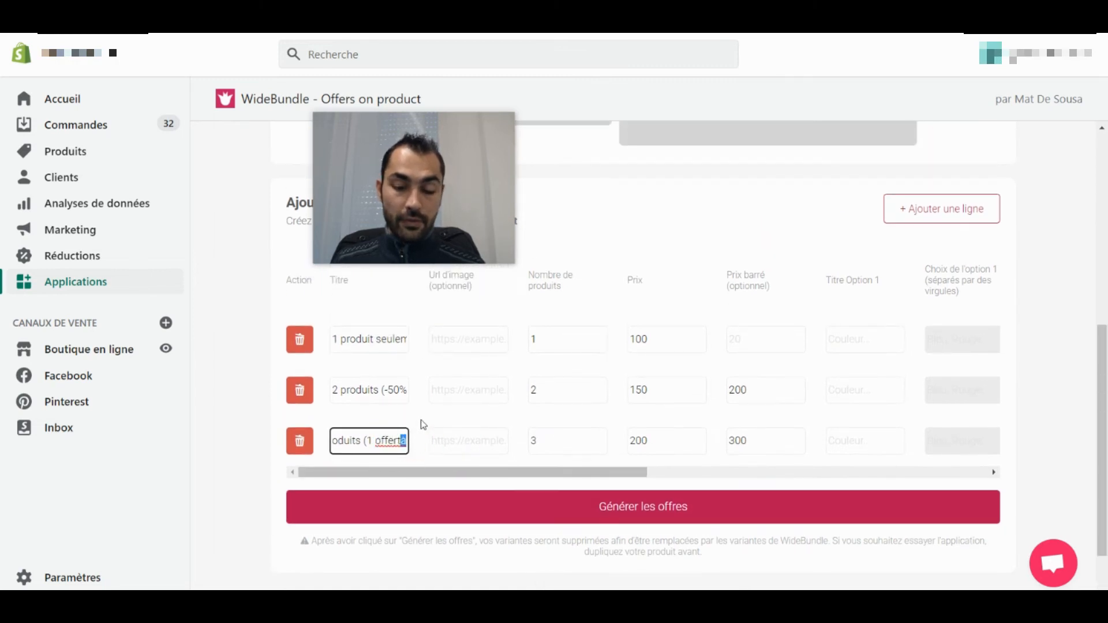
{"action": "left_click", "coordinate": [1067, 374]}
{"action": "scroll", "coordinate": [1067, 374], "scroll_direction": "up", "scroll_amount": 6}
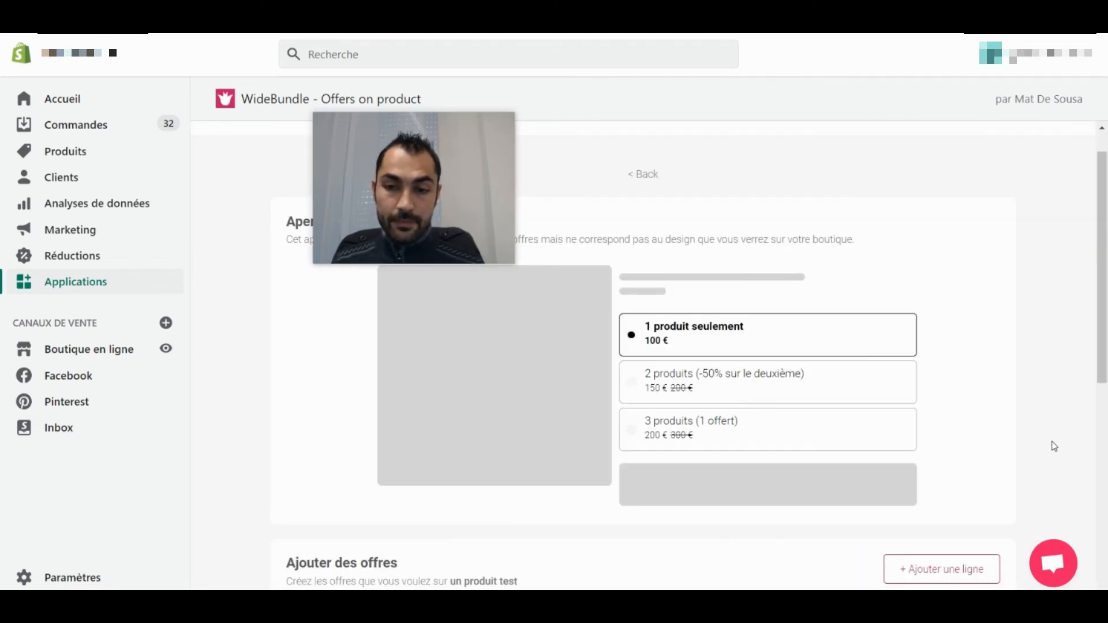
{"action": "scroll", "coordinate": [670, 426], "scroll_direction": "up", "scroll_amount": 1}
Try selecting the two-product and three-product offers in the preview.
{"action": "left_click_drag", "start_coordinate": [472, 162], "coordinate": [251, 162]}
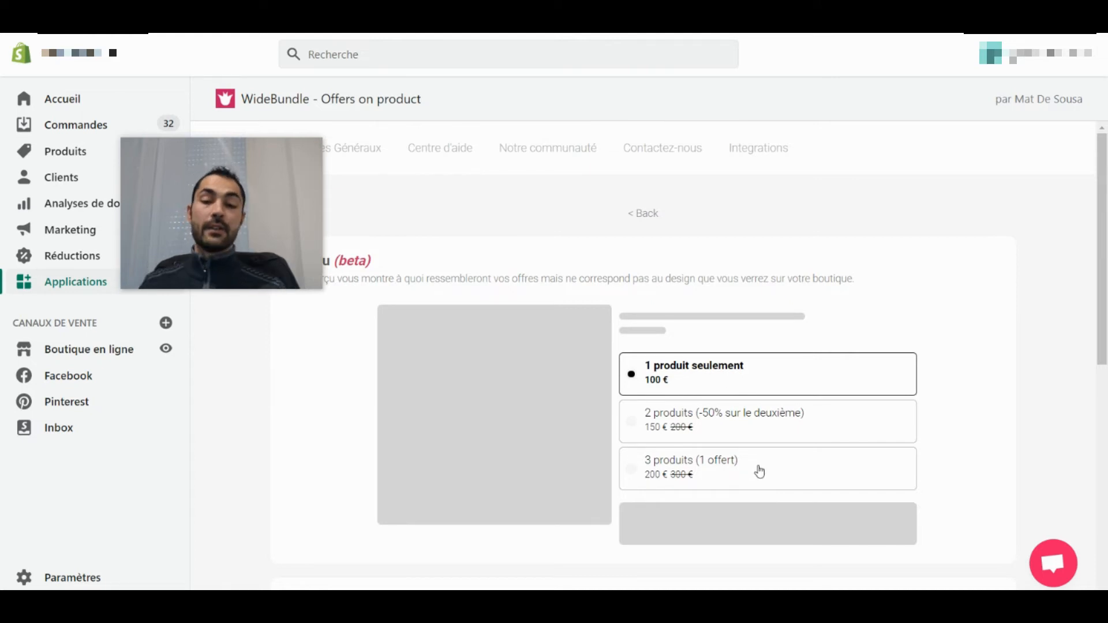
{"action": "left_click", "coordinate": [654, 429]}
{"action": "left_click", "coordinate": [676, 465]}
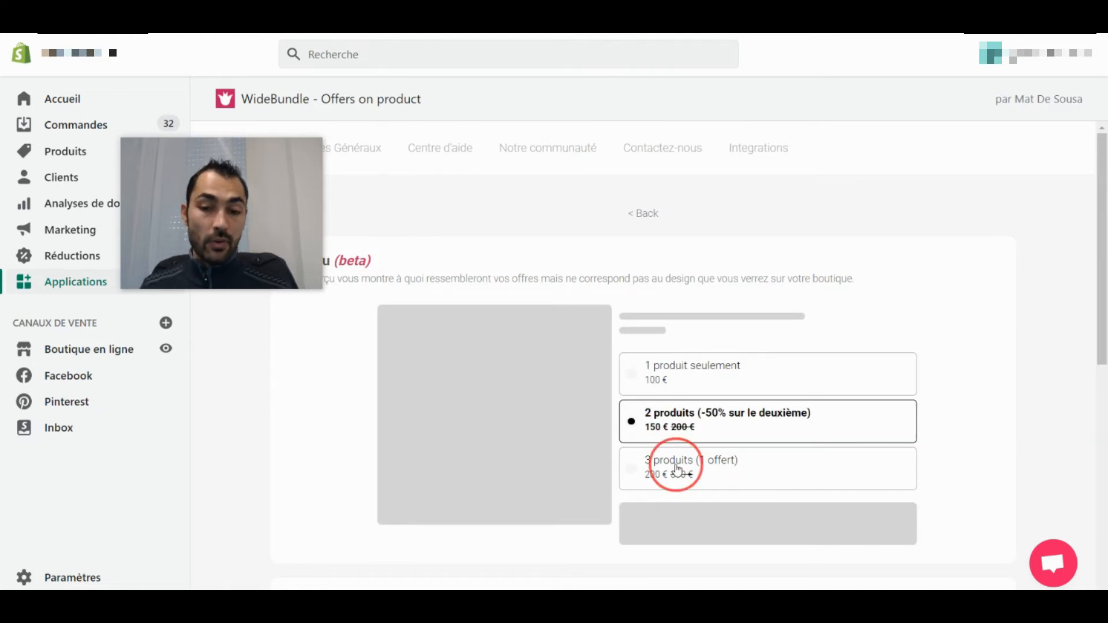
Compare the one-, two- and three-product offers in the preview by selecting each in turn, finishing on the three-product offer.
{"action": "left_click", "coordinate": [684, 403]}
{"action": "left_click", "coordinate": [685, 368]}
{"action": "left_click", "coordinate": [688, 429]}
{"action": "left_click", "coordinate": [700, 469]}
{"action": "left_click", "coordinate": [640, 362]}
{"action": "left_click", "coordinate": [644, 416]}
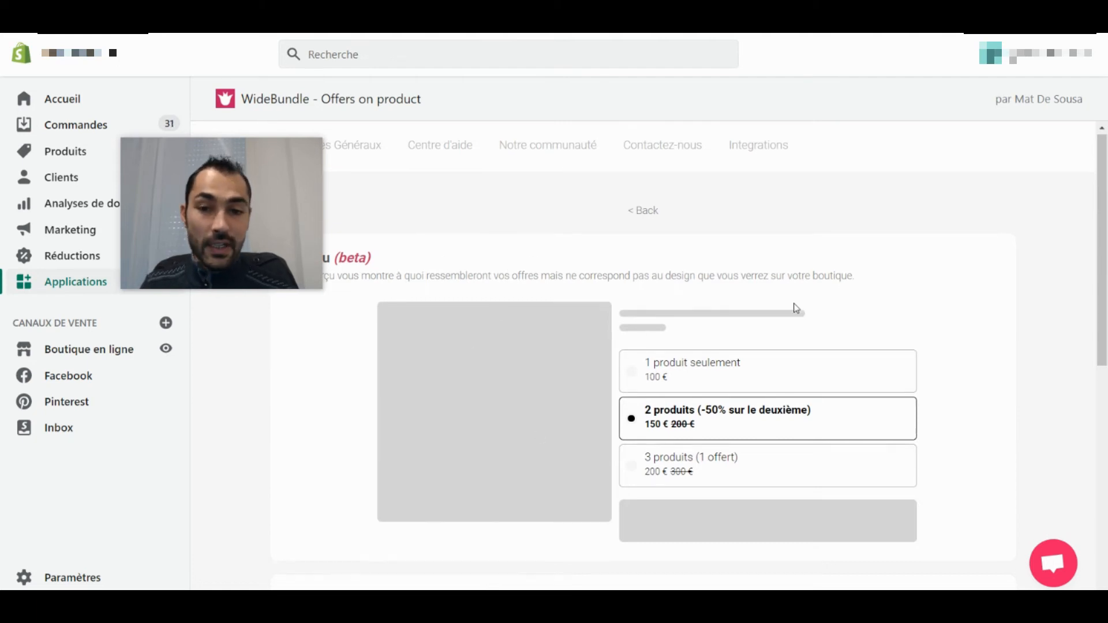
{"action": "scroll", "coordinate": [779, 314], "scroll_direction": "down", "scroll_amount": 3}
{"action": "scroll", "coordinate": [773, 425], "scroll_direction": "up", "scroll_amount": 2}
{"action": "scroll", "coordinate": [774, 426], "scroll_direction": "up", "scroll_amount": 1}
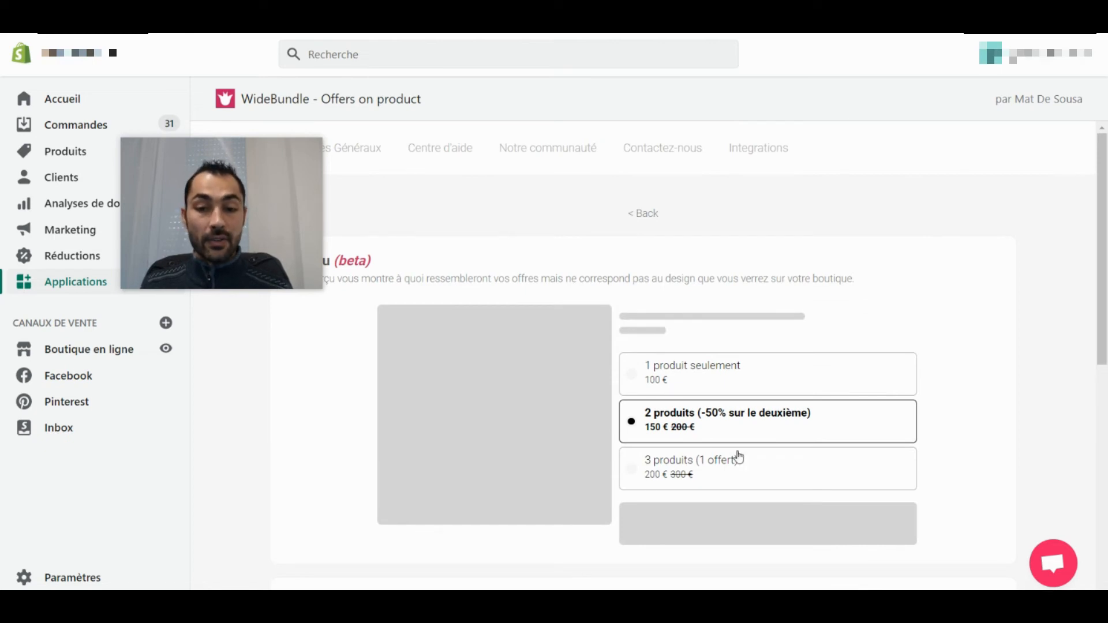
{"action": "left_click", "coordinate": [671, 383]}
{"action": "left_click", "coordinate": [674, 414]}
{"action": "left_click", "coordinate": [689, 456]}
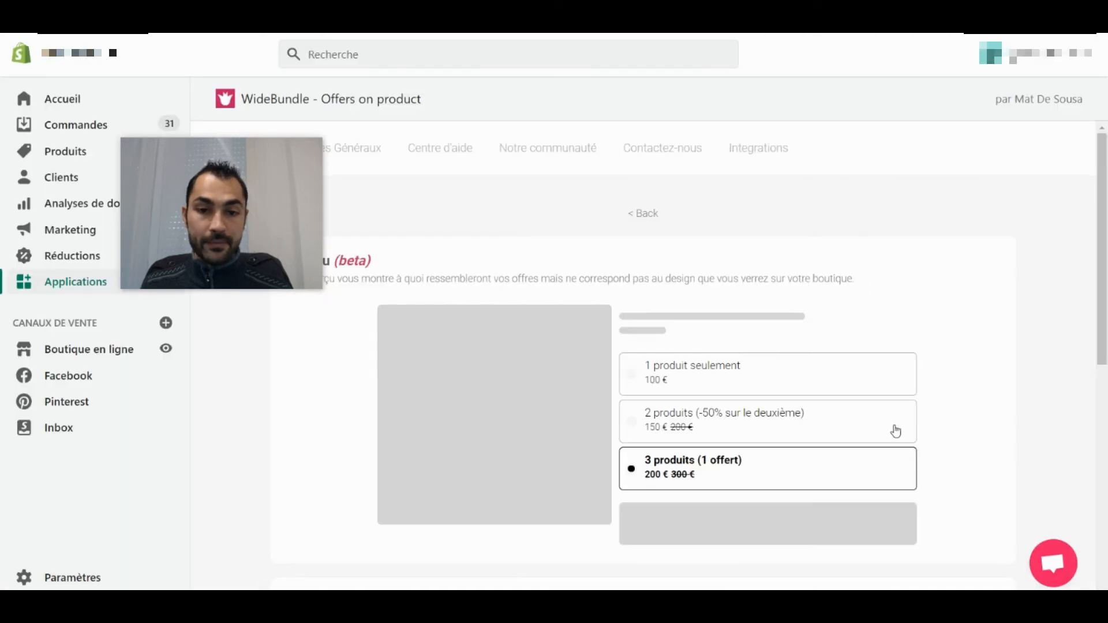
Generate the three quantity offers for the test product.
{"action": "scroll", "coordinate": [895, 428], "scroll_direction": "down", "scroll_amount": 5}
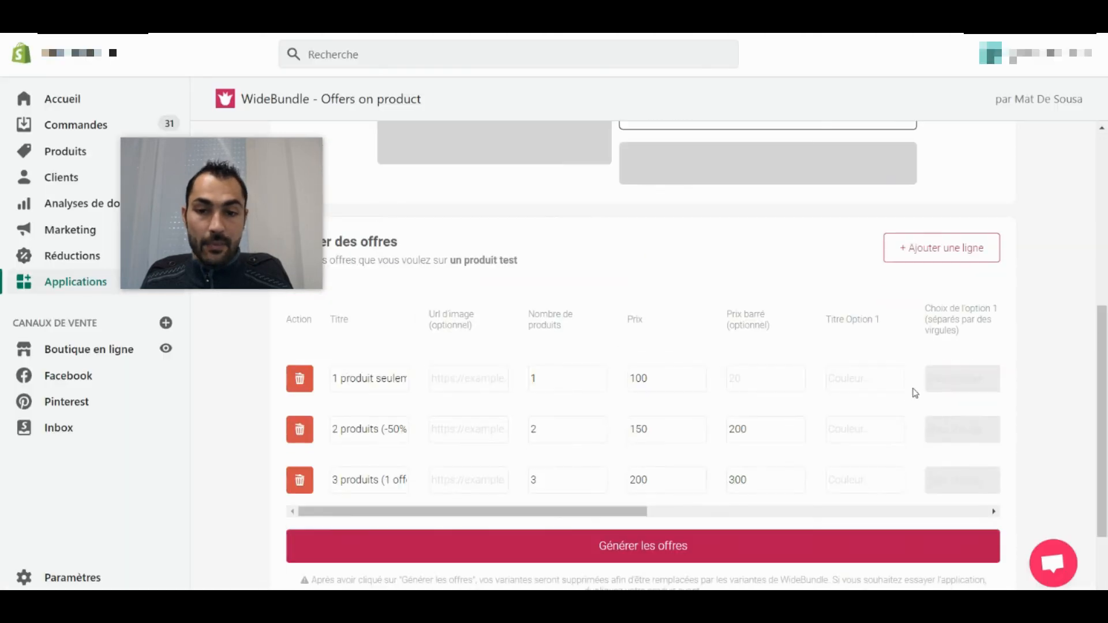
{"action": "scroll", "coordinate": [942, 472], "scroll_direction": "down", "scroll_amount": 1}
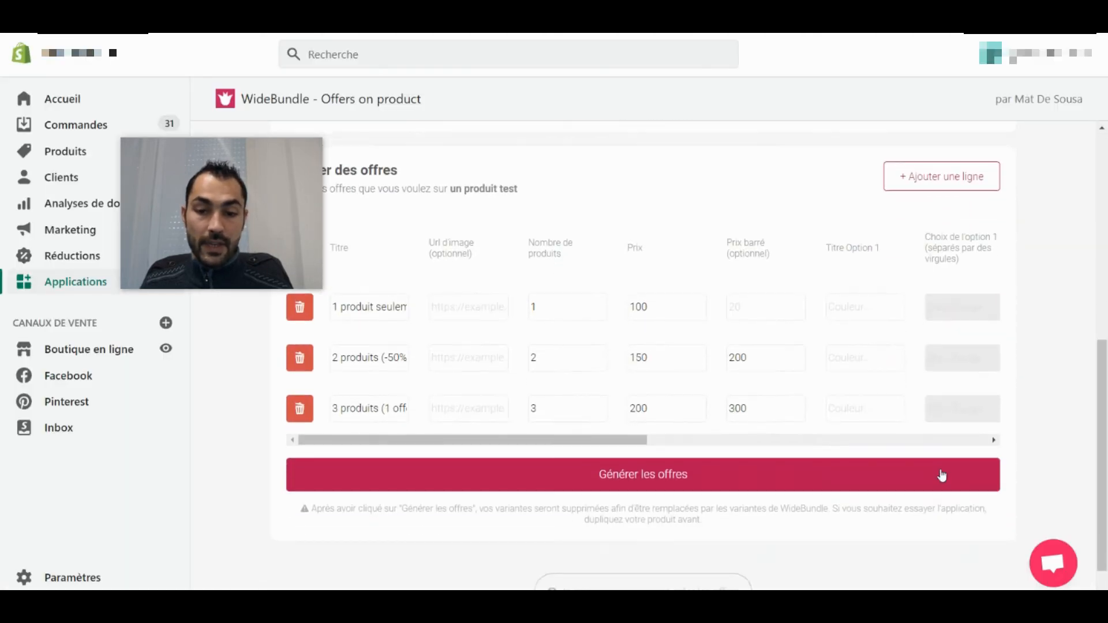
{"action": "left_click", "coordinate": [646, 483]}
{"action": "left_click", "coordinate": [472, 321]}
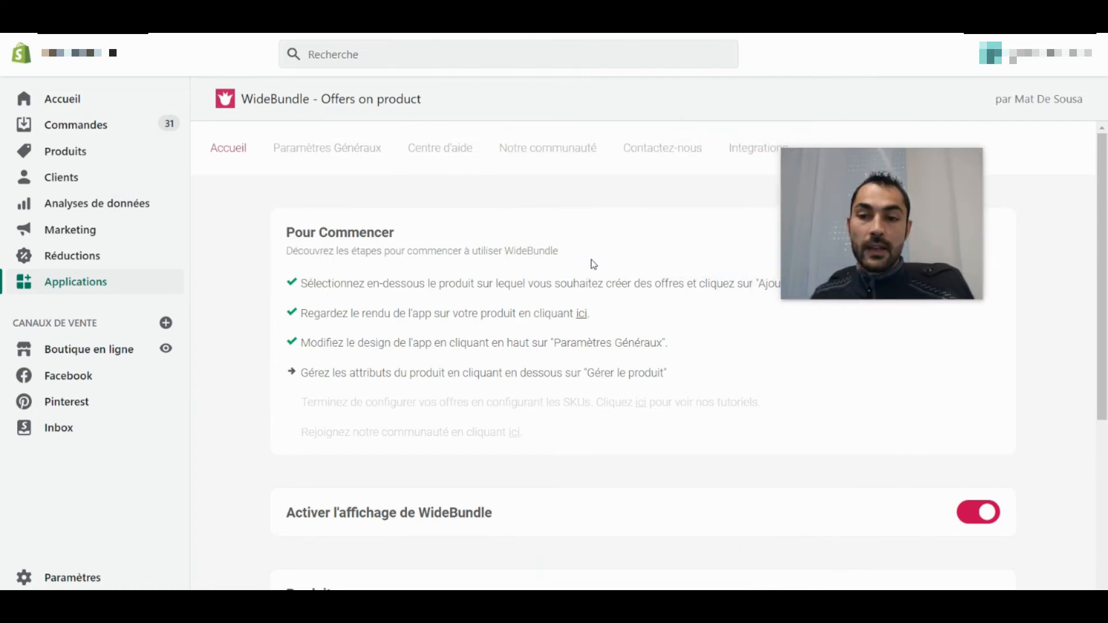
Open WideBundle's general settings and try the Classique structure before choosing Vertical again.
{"action": "left_click", "coordinate": [347, 149]}
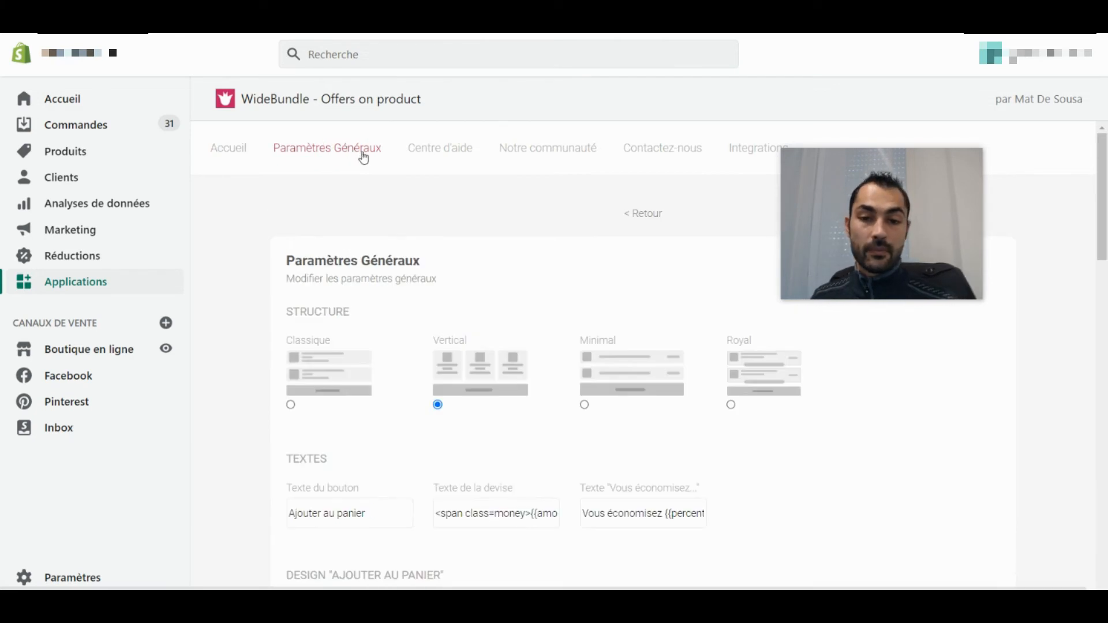
{"action": "left_click_drag", "start_coordinate": [877, 171], "coordinate": [205, 125]}
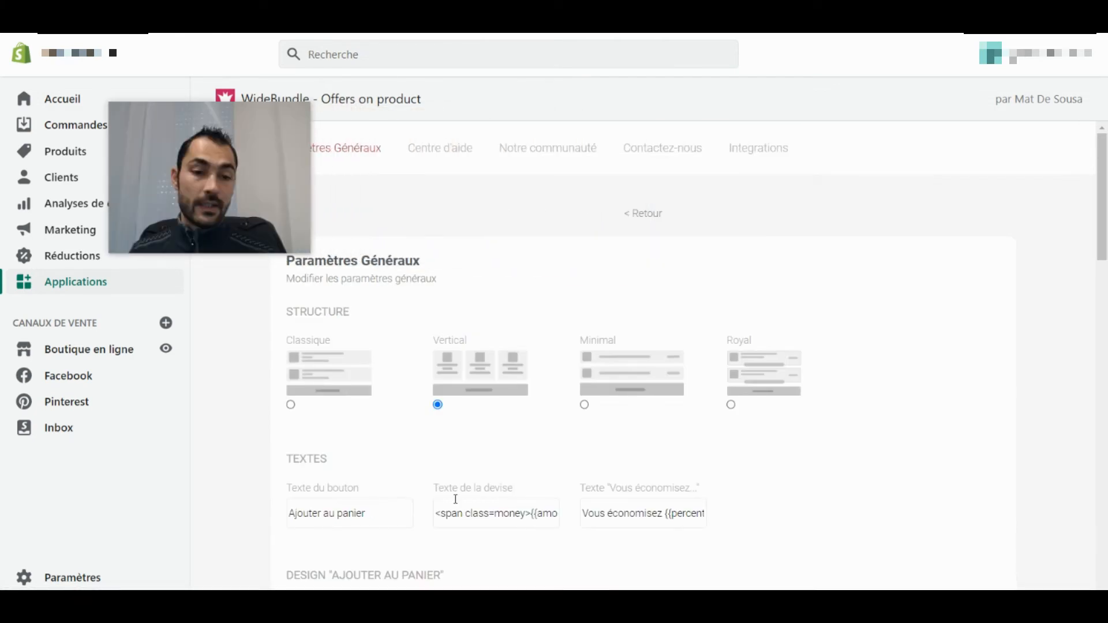
{"action": "left_click", "coordinate": [290, 404]}
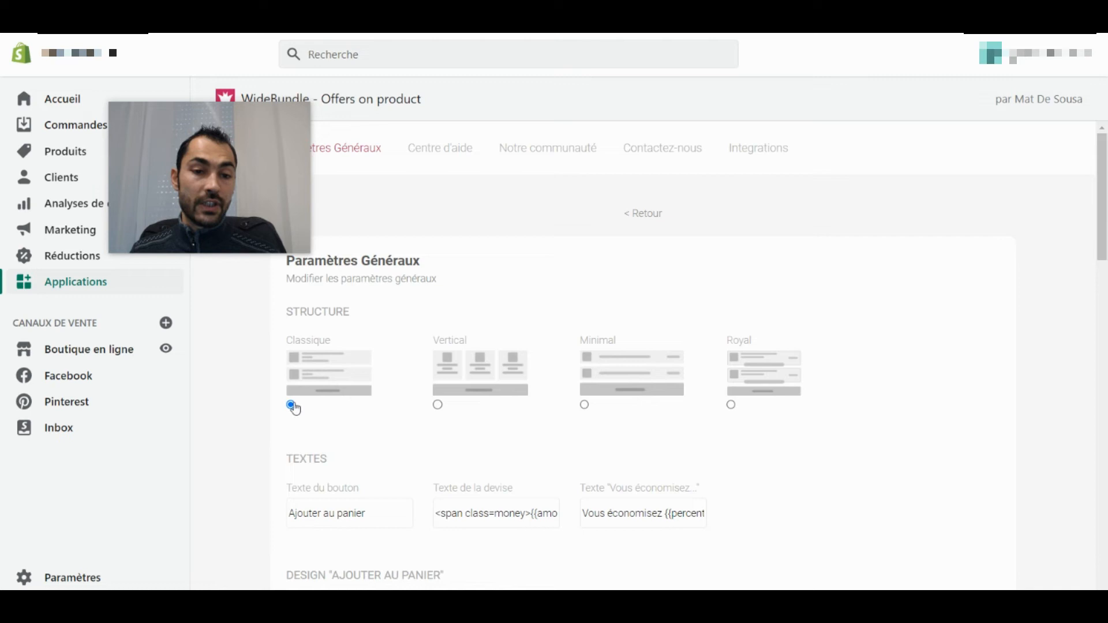
{"action": "left_click", "coordinate": [437, 404]}
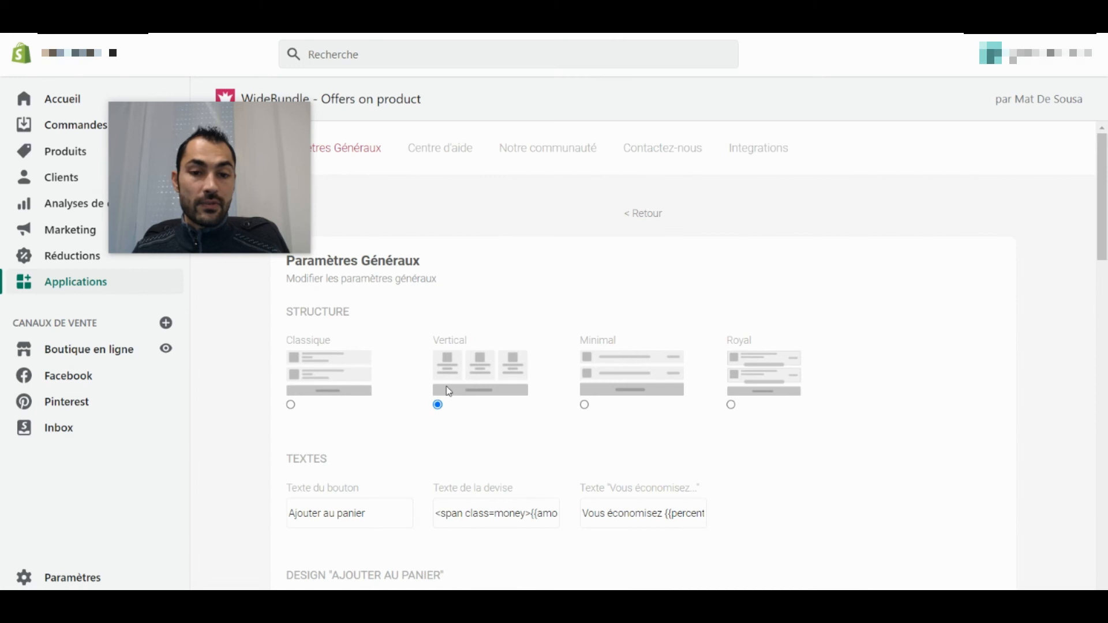
{"action": "left_click", "coordinate": [437, 404]}
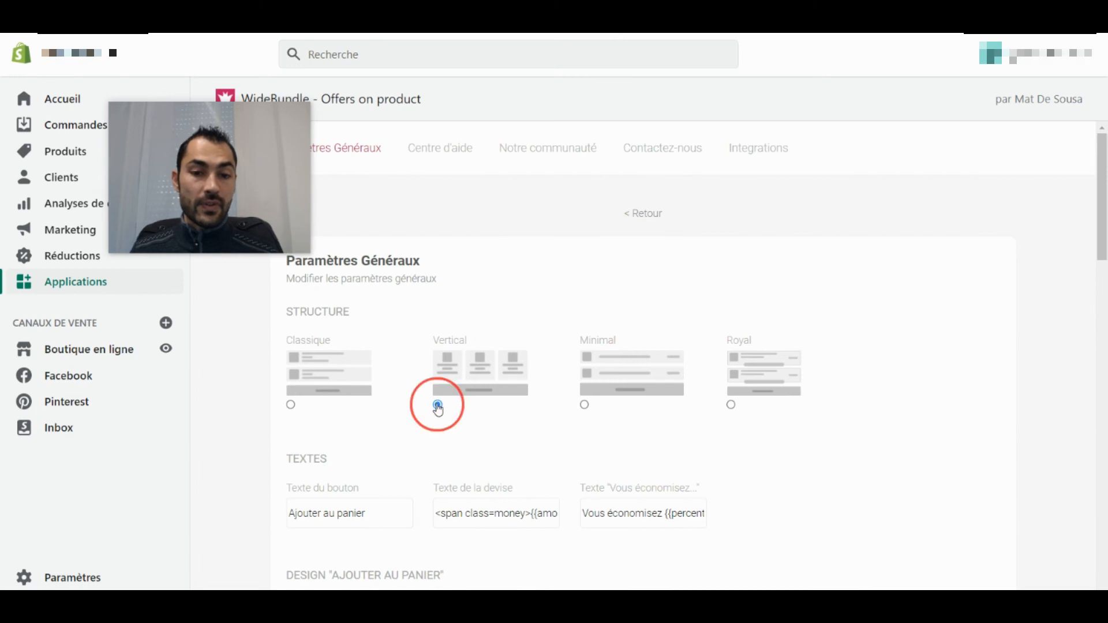
{"action": "left_click", "coordinate": [623, 382]}
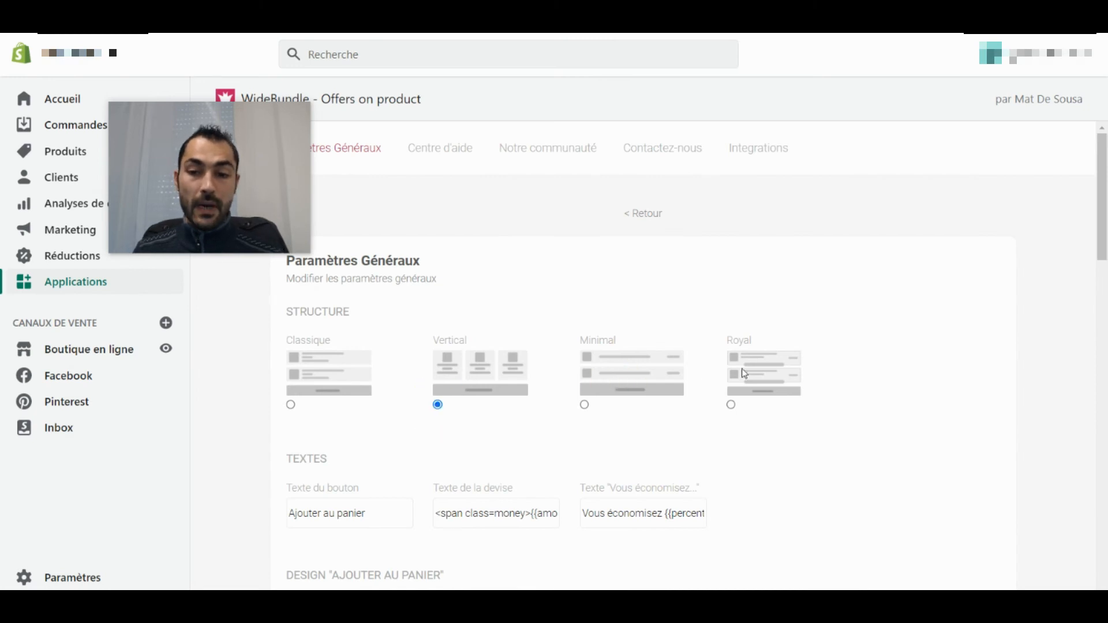
{"action": "left_click", "coordinate": [436, 403]}
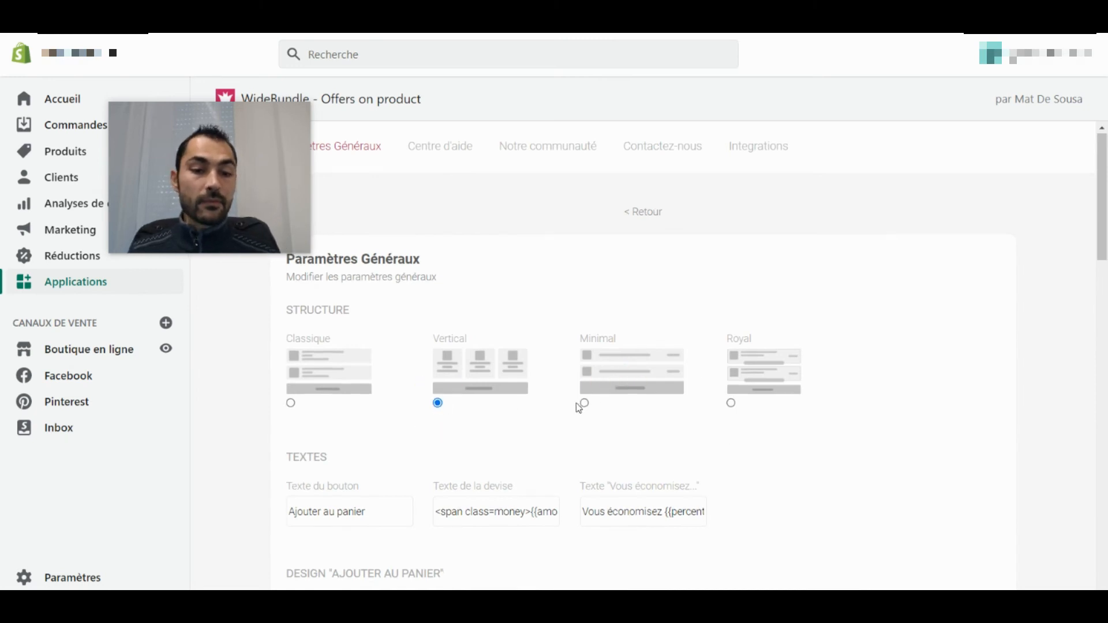
Examine the general settings, especially the add-to-cart button text, its background colour and the price colour for unselected offers.
{"action": "scroll", "coordinate": [576, 402], "scroll_direction": "down", "scroll_amount": 3}
{"action": "left_click", "coordinate": [375, 369]}
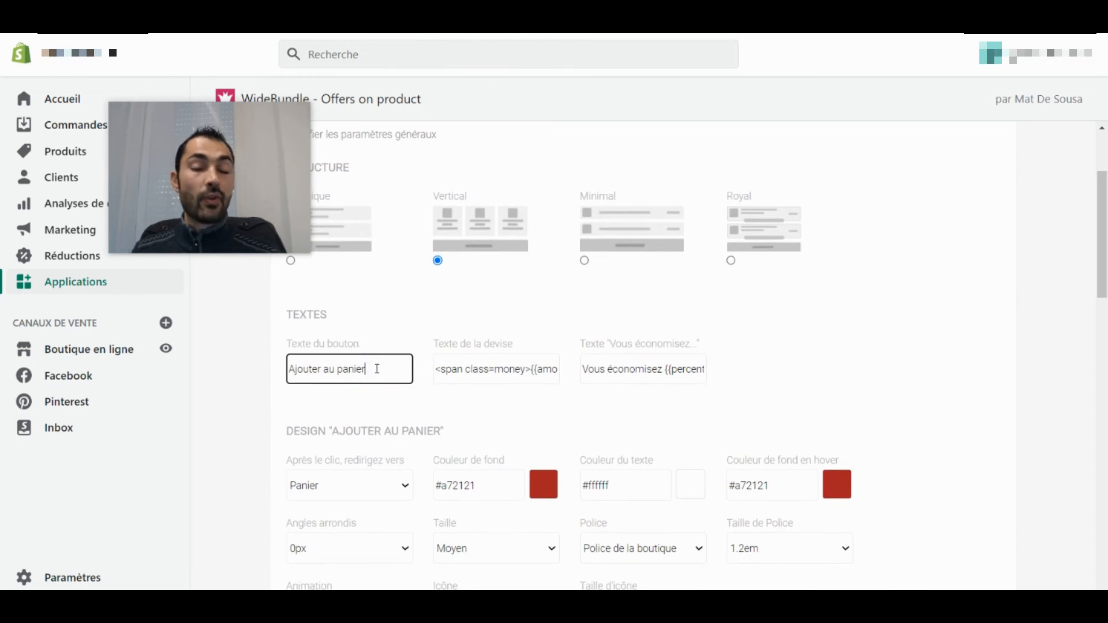
{"action": "left_click_drag", "start_coordinate": [377, 369], "coordinate": [283, 369]}
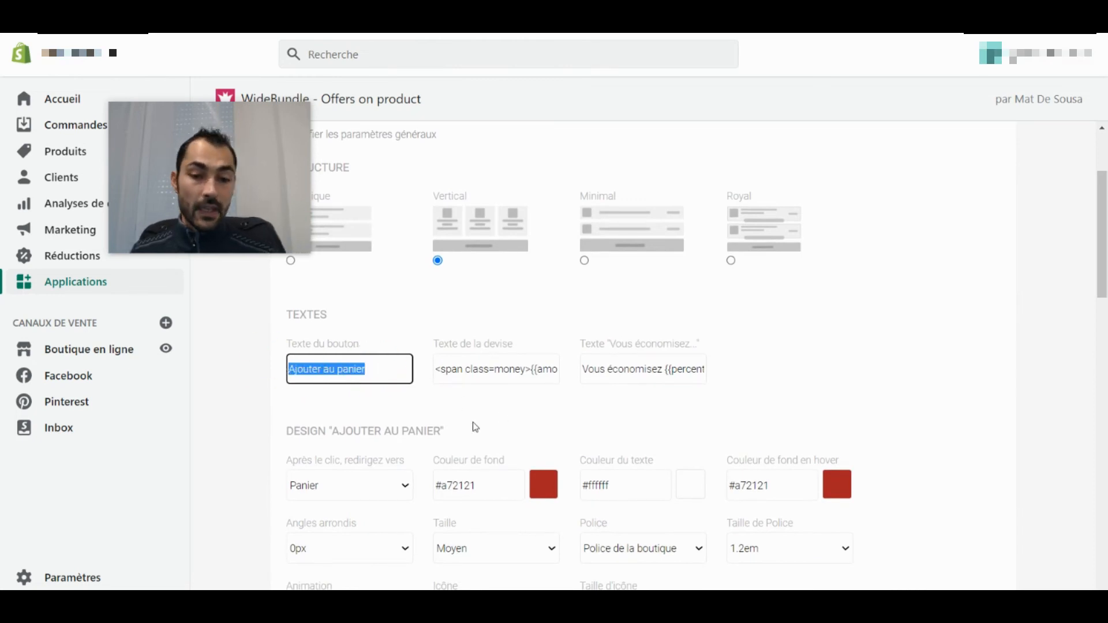
{"action": "scroll", "coordinate": [473, 421], "scroll_direction": "down", "scroll_amount": 3}
{"action": "scroll", "coordinate": [520, 430], "scroll_direction": "down", "scroll_amount": 12}
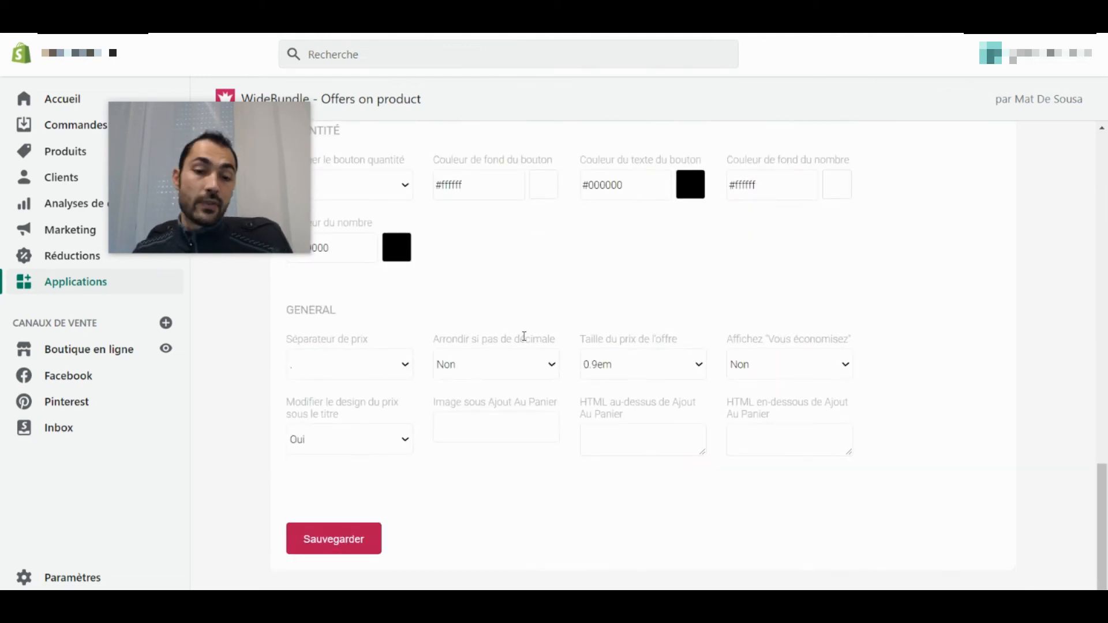
{"action": "scroll", "coordinate": [536, 393], "scroll_direction": "up", "scroll_amount": 15}
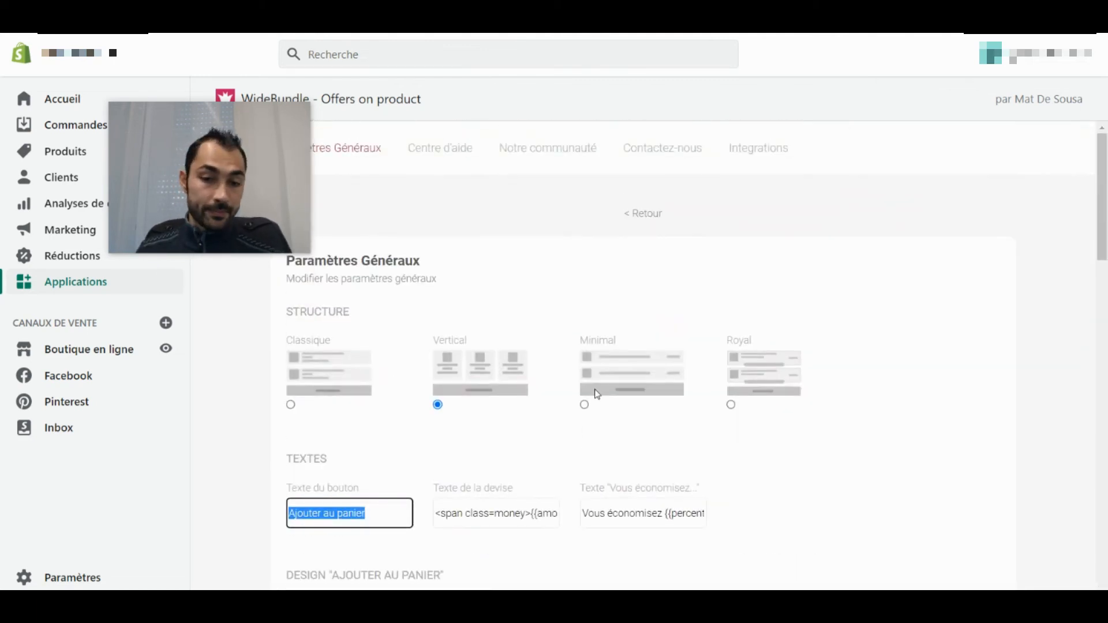
{"action": "scroll", "coordinate": [594, 398], "scroll_direction": "down", "scroll_amount": 7}
{"action": "left_click", "coordinate": [631, 431]}
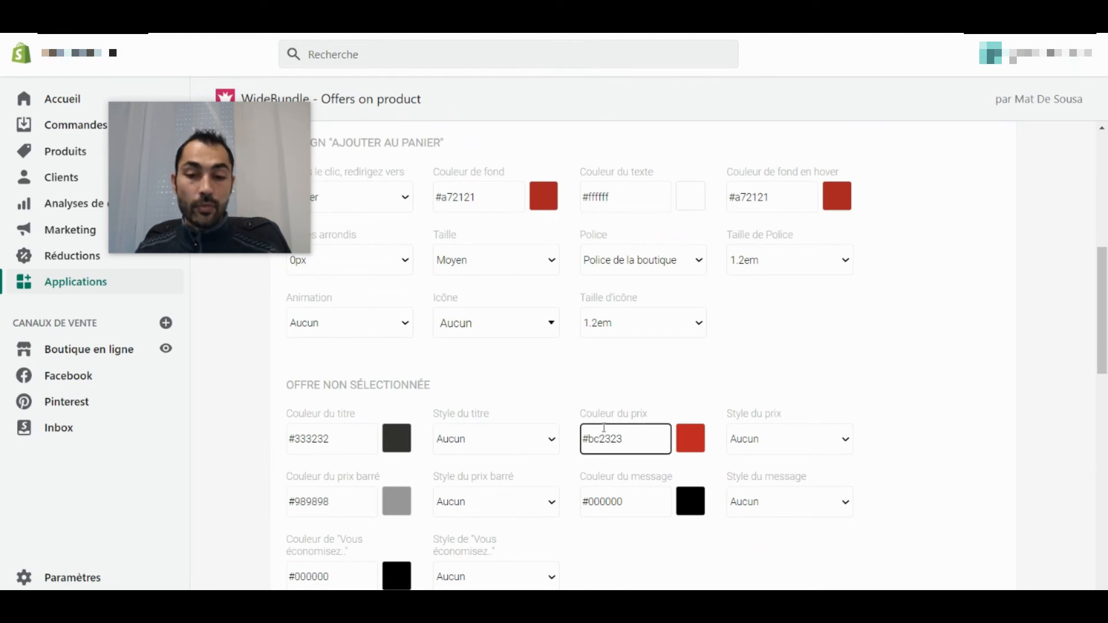
{"action": "scroll", "coordinate": [604, 427], "scroll_direction": "up", "scroll_amount": 1}
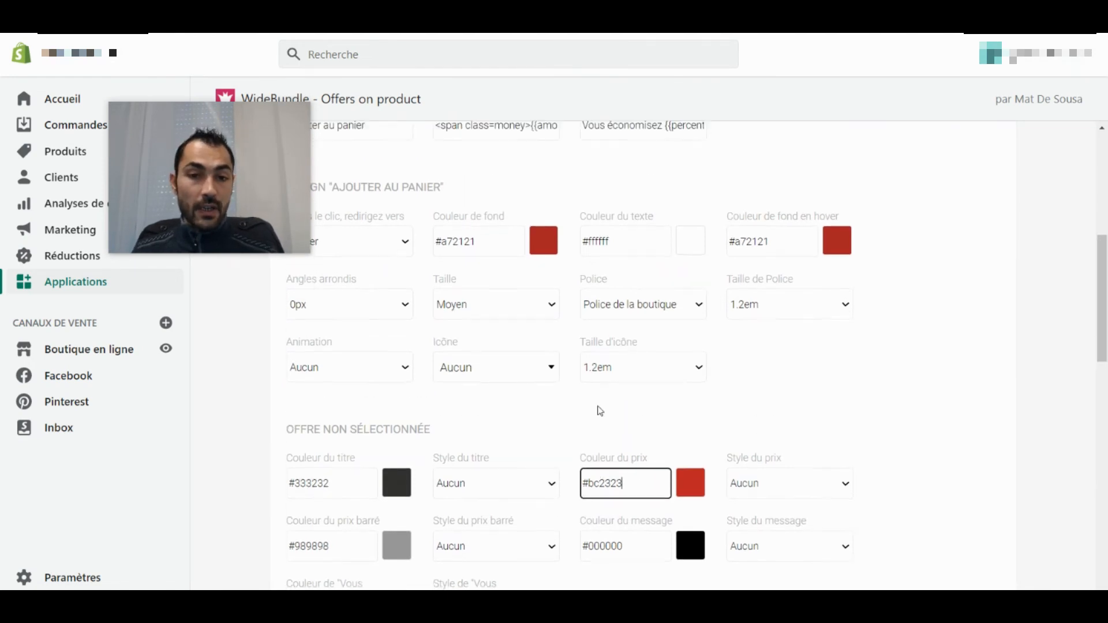
{"action": "left_click", "coordinate": [471, 269]}
{"action": "scroll", "coordinate": [411, 324], "scroll_direction": "up", "scroll_amount": 2}
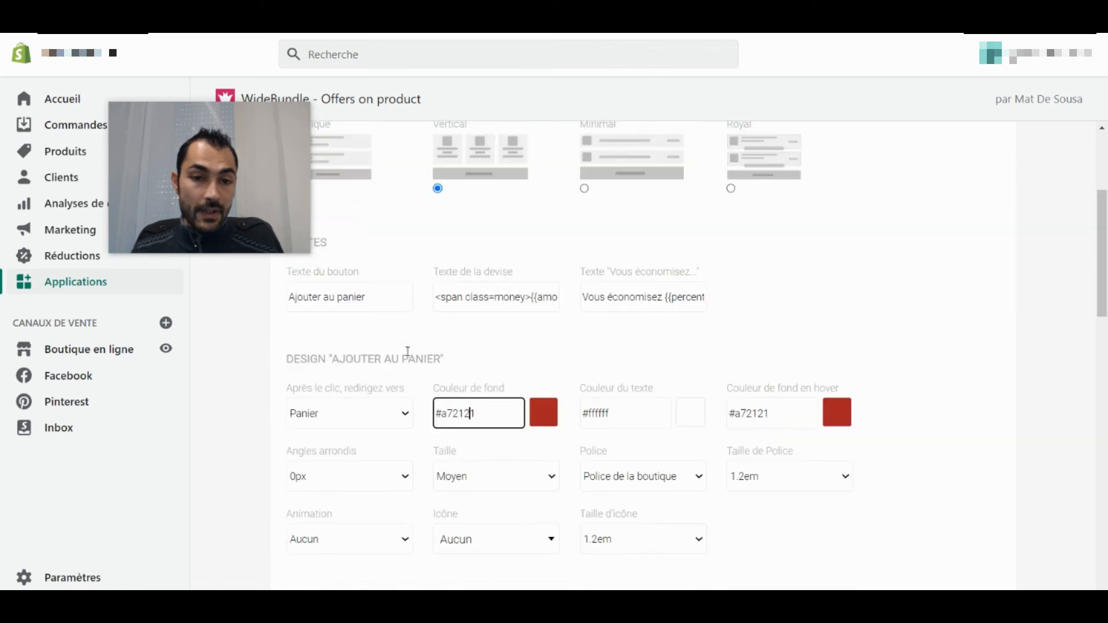
Review the design settings for unselected and selected offers, the quantity button options and the general display options.
{"action": "scroll", "coordinate": [441, 354], "scroll_direction": "down", "scroll_amount": 6}
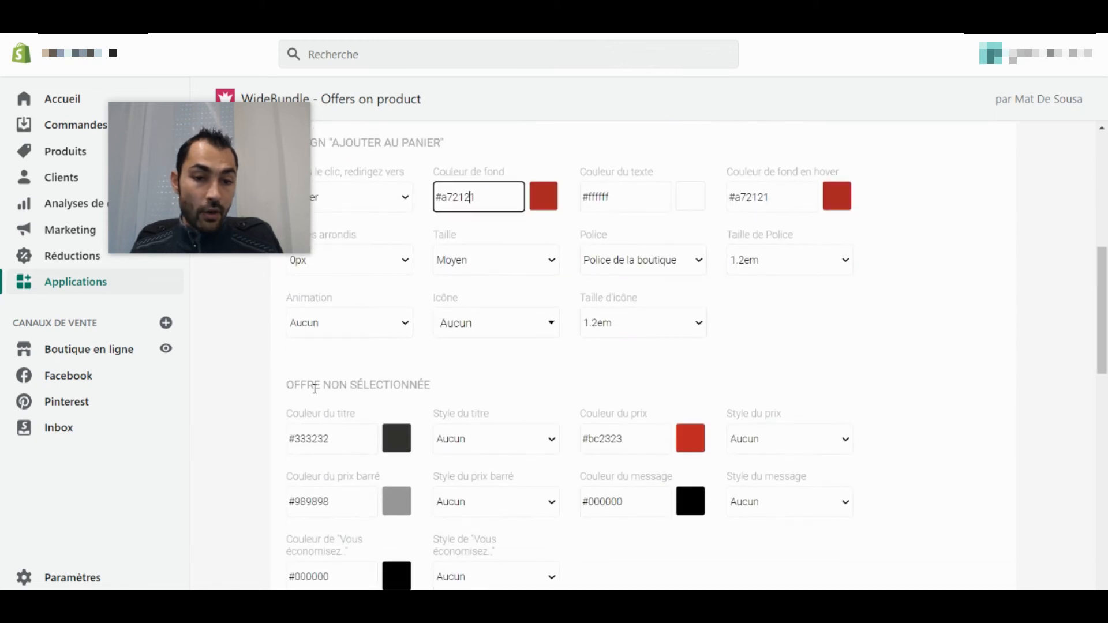
{"action": "left_click_drag", "start_coordinate": [305, 425], "coordinate": [420, 428]}
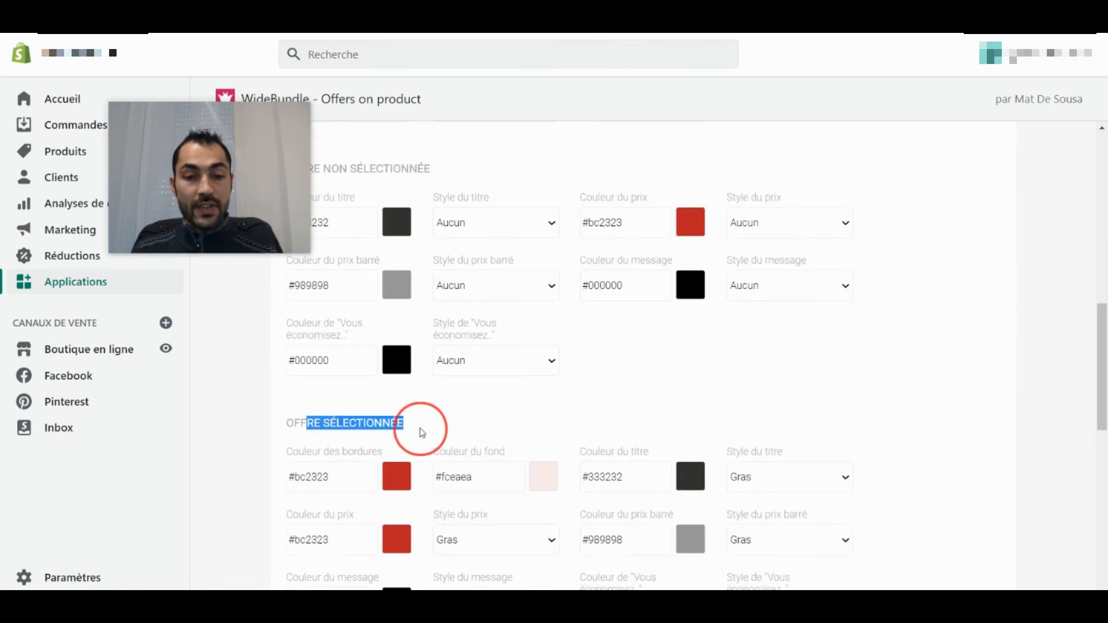
{"action": "scroll", "coordinate": [479, 430], "scroll_direction": "down", "scroll_amount": 3}
{"action": "scroll", "coordinate": [779, 415], "scroll_direction": "up", "scroll_amount": 6}
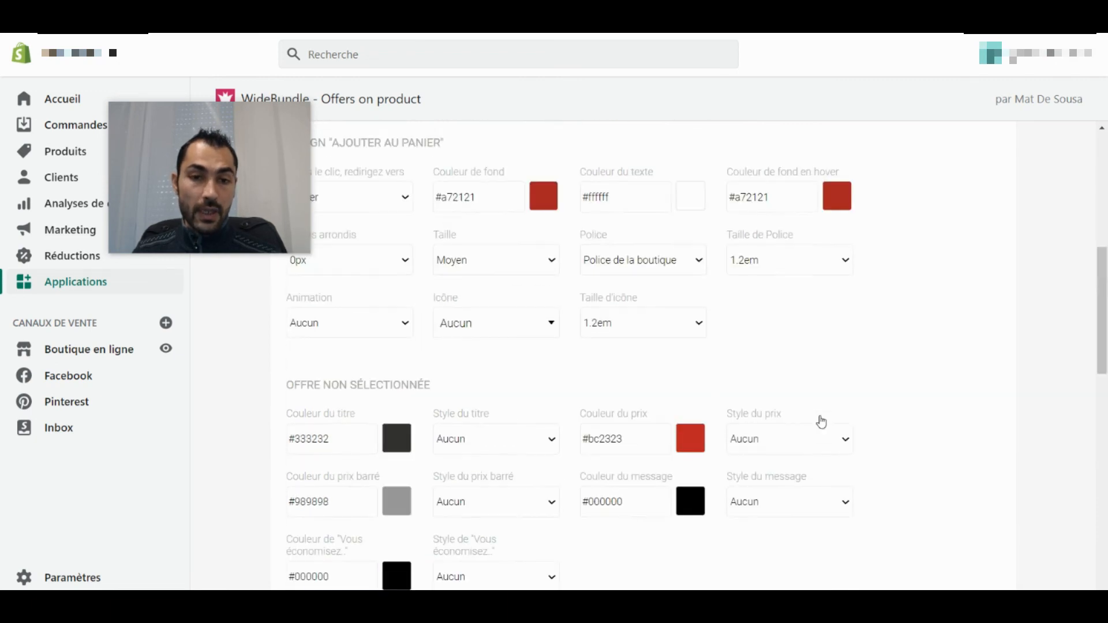
{"action": "scroll", "coordinate": [824, 473], "scroll_direction": "up", "scroll_amount": 4}
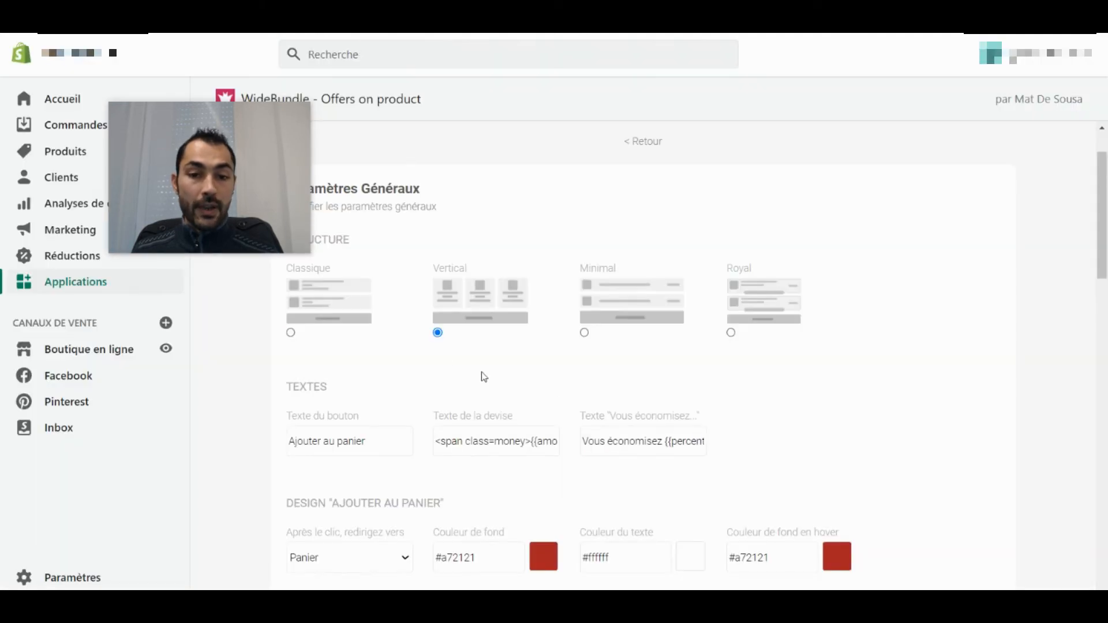
{"action": "scroll", "coordinate": [483, 377], "scroll_direction": "down", "scroll_amount": 12}
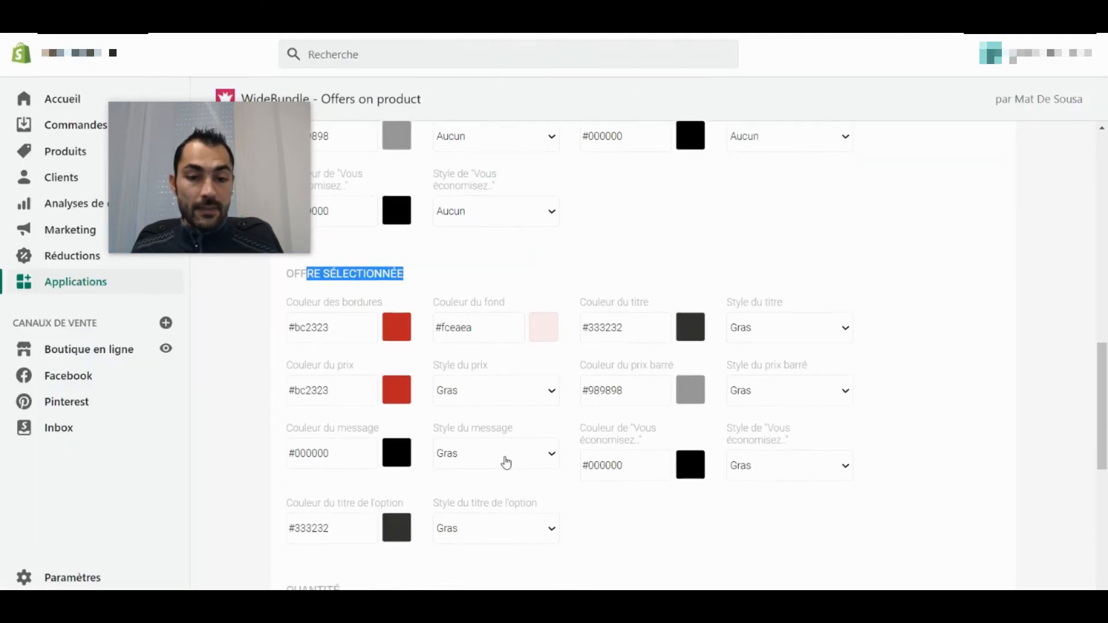
{"action": "scroll", "coordinate": [506, 462], "scroll_direction": "down", "scroll_amount": 5}
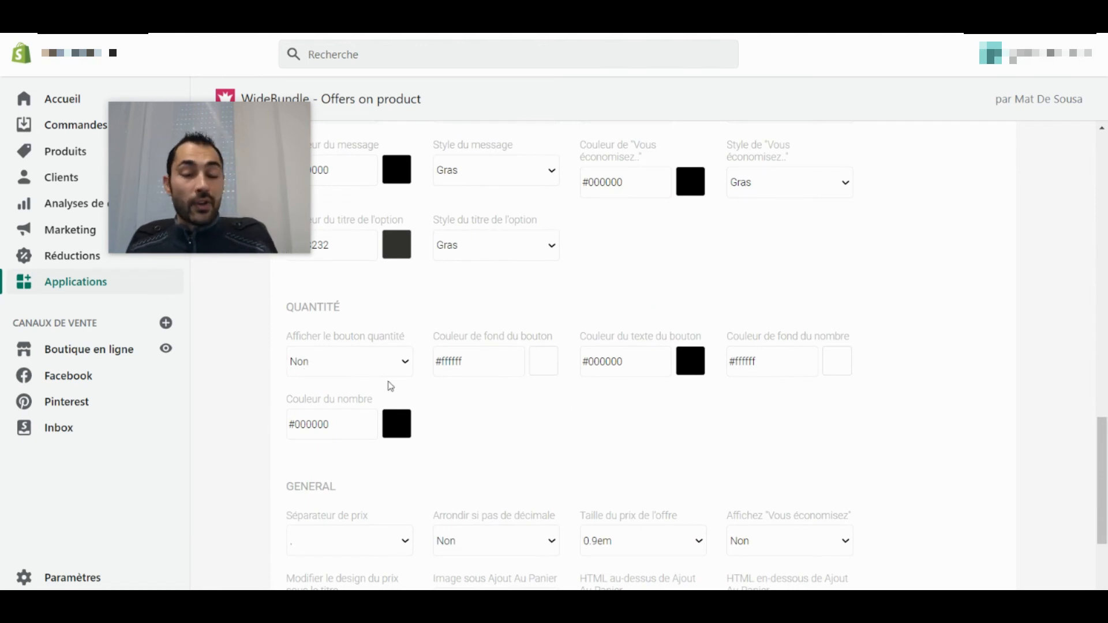
{"action": "scroll", "coordinate": [430, 386], "scroll_direction": "down", "scroll_amount": 3}
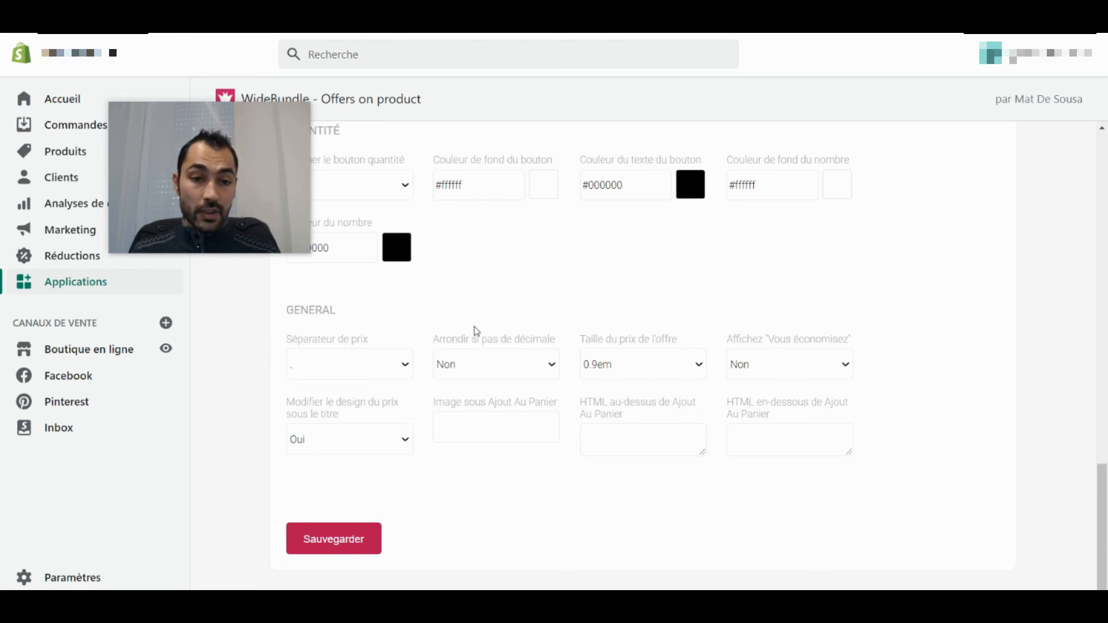
{"action": "scroll", "coordinate": [644, 471], "scroll_direction": "up", "scroll_amount": 7}
{"action": "scroll", "coordinate": [644, 471], "scroll_direction": "up", "scroll_amount": 10}
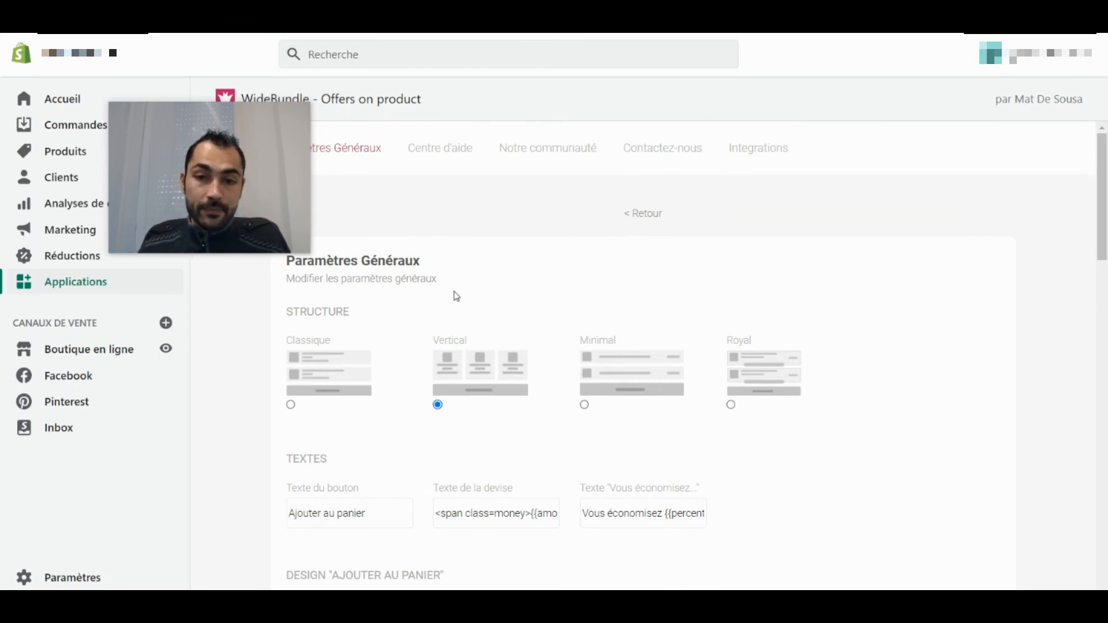
View the apps WideBundle integrates with and return to its home page.
{"action": "mouse_move", "coordinate": [199, 119]}
{"action": "left_click_drag", "start_coordinate": [199, 115], "coordinate": [932, 278]}
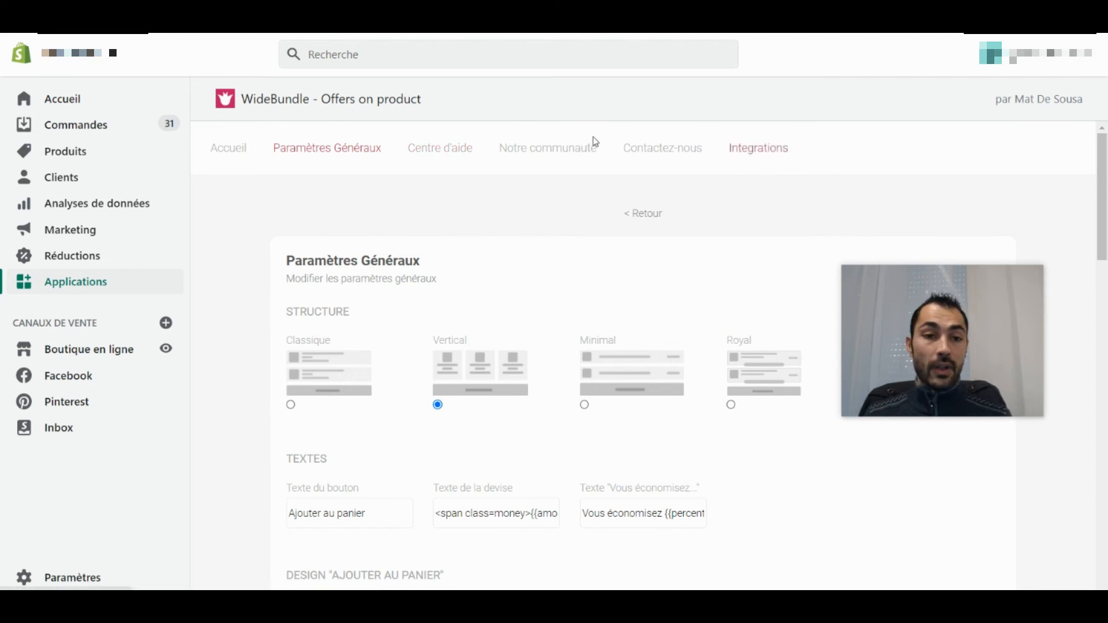
{"action": "left_click", "coordinate": [797, 154]}
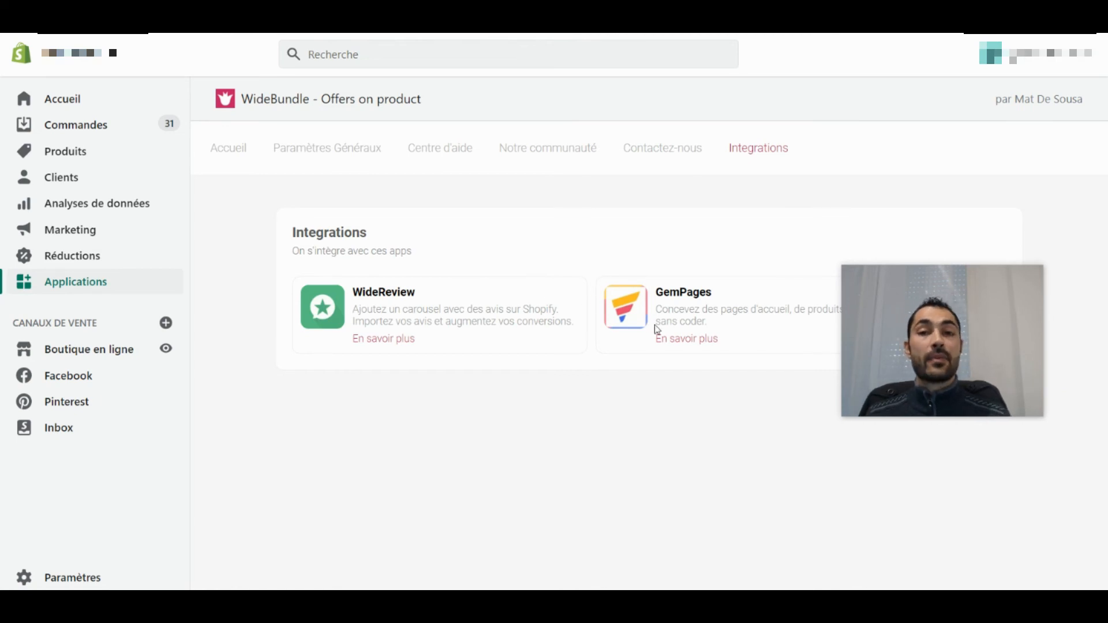
{"action": "left_click", "coordinate": [277, 146]}
{"action": "left_click", "coordinate": [238, 150]}
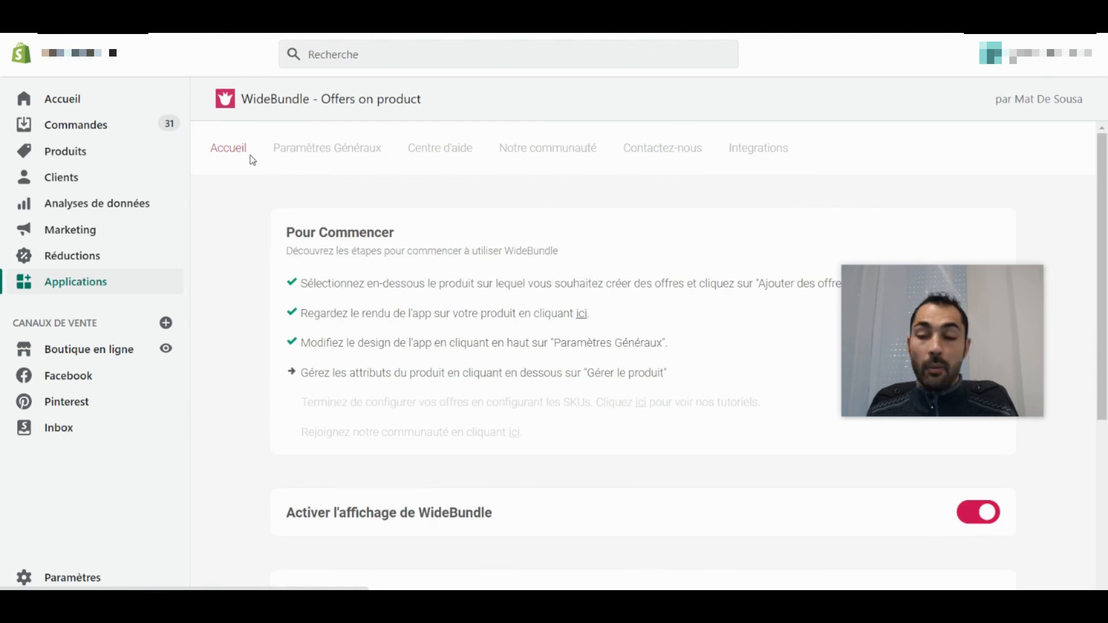